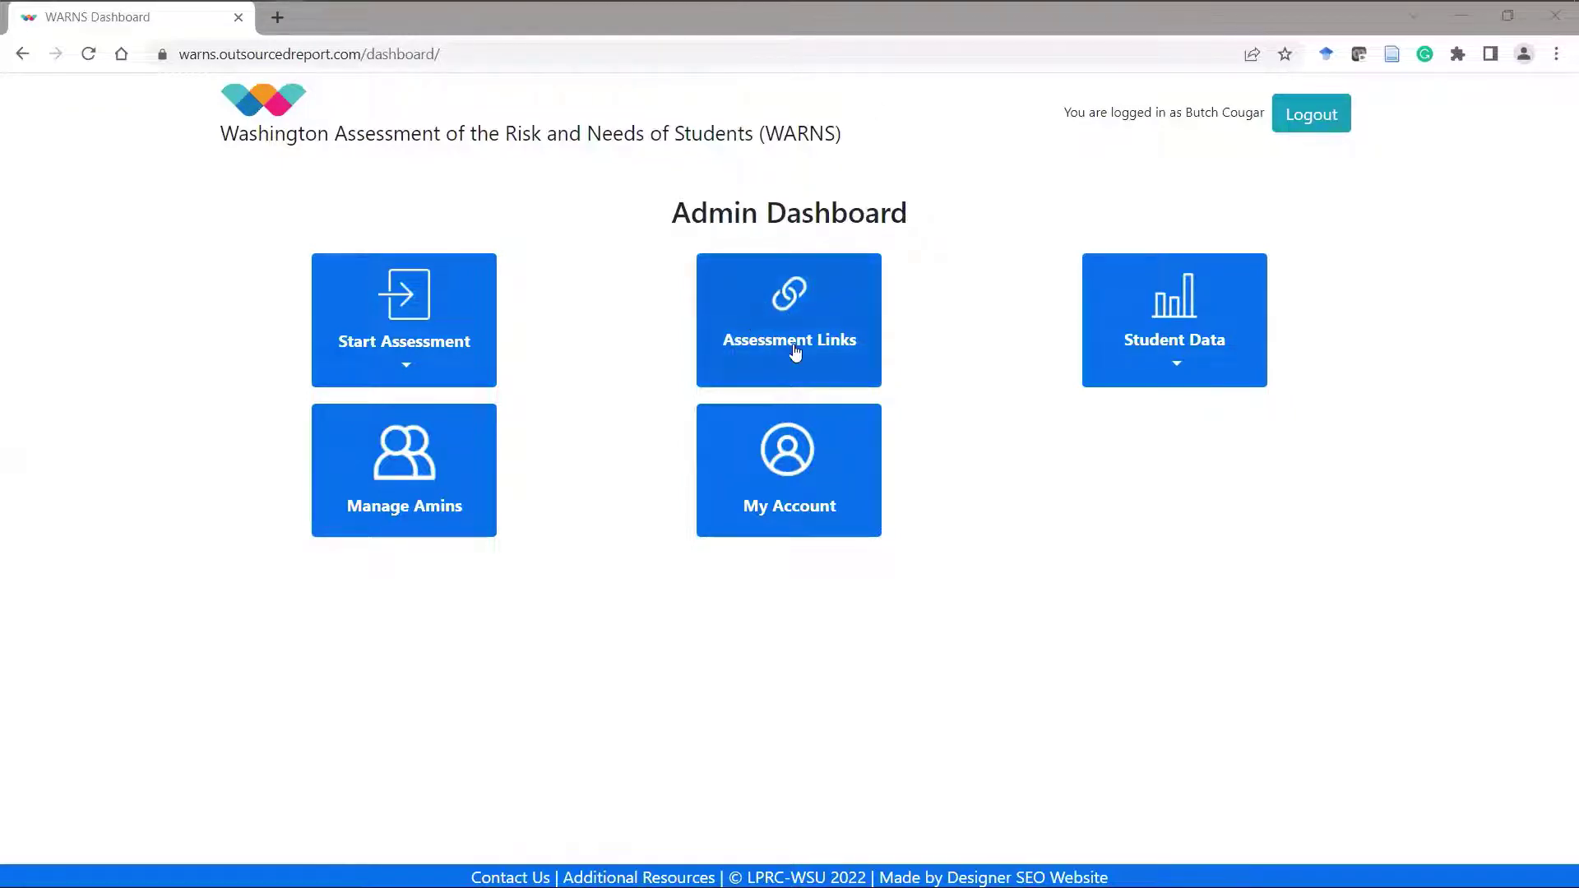
# Create a new assessment link with the ending CHS-Needs, the NEEDS Version (only WARNS questions) and Crimson High School as the school.
pyautogui.click(818, 307)
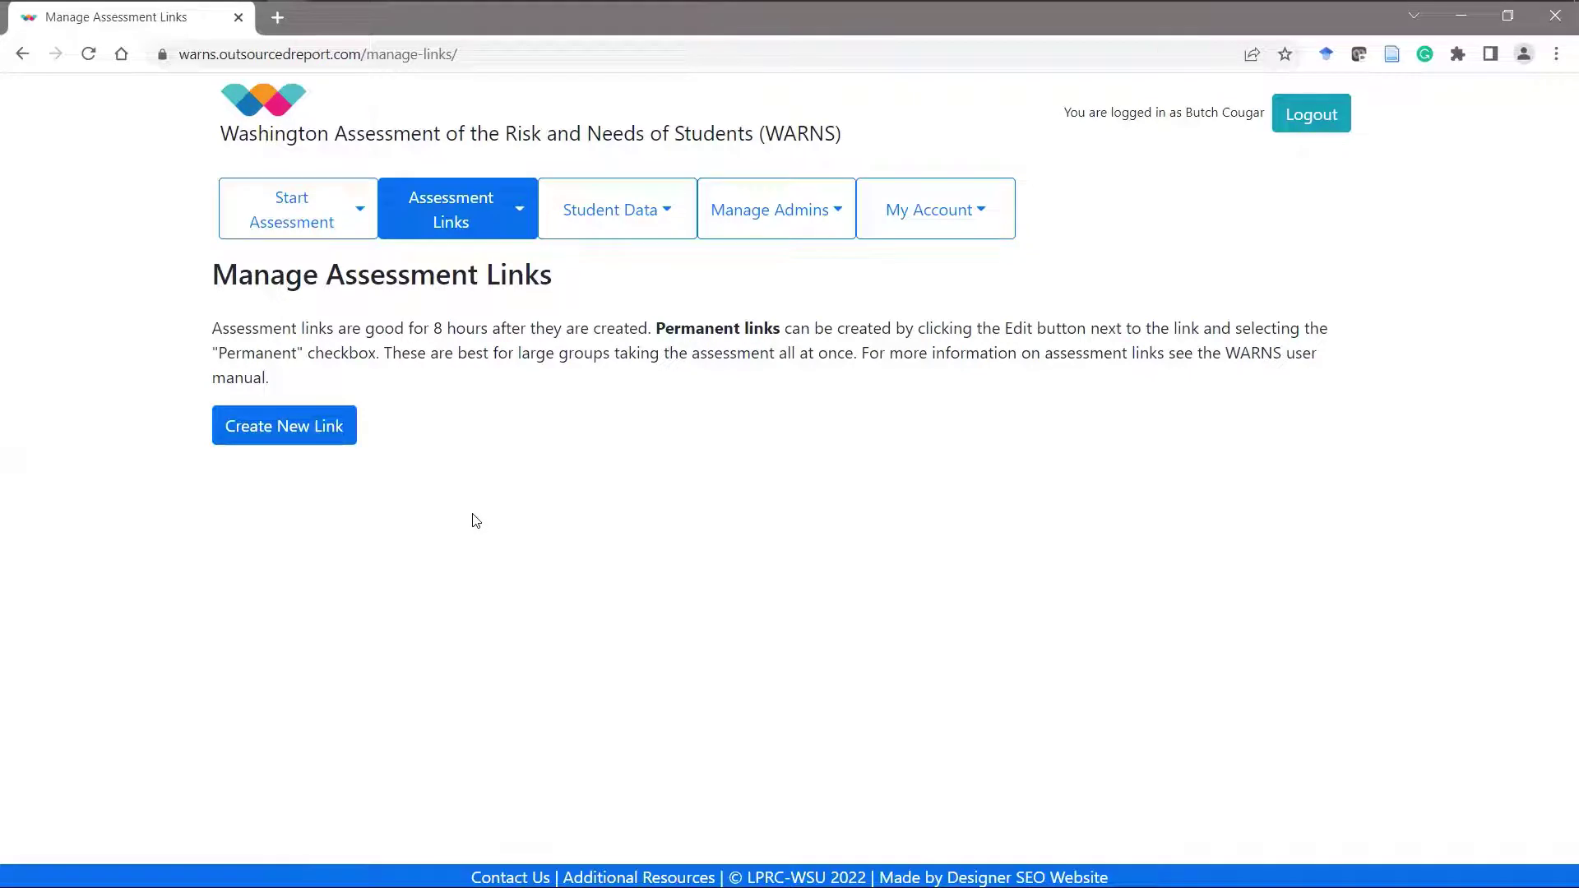
pyautogui.click(307, 431)
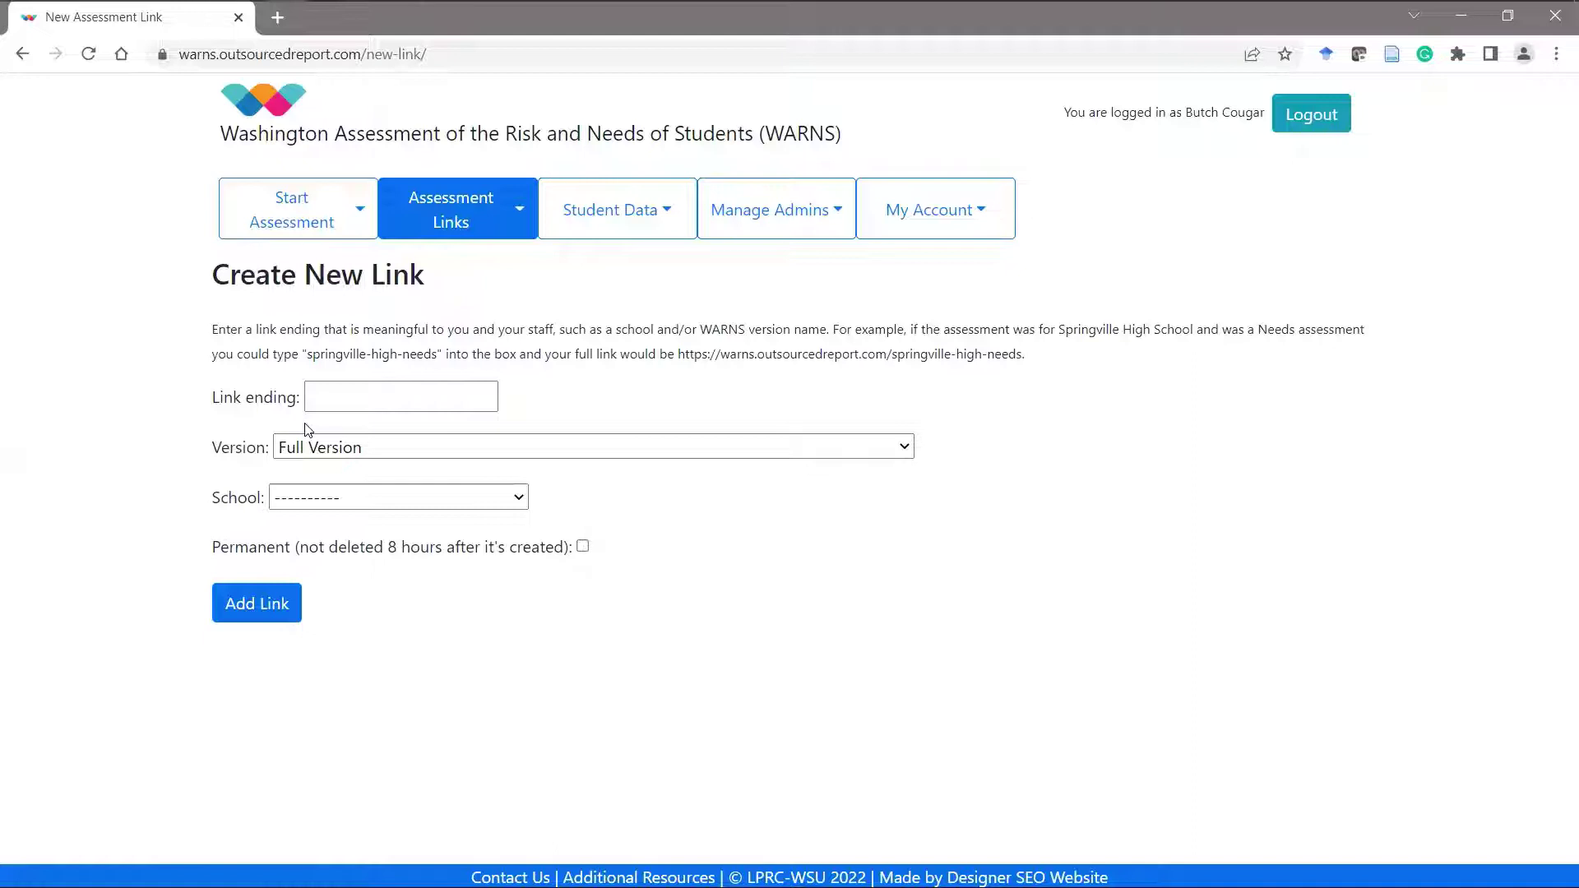
pyautogui.click(357, 395)
pyautogui.write('CHS-Needs')
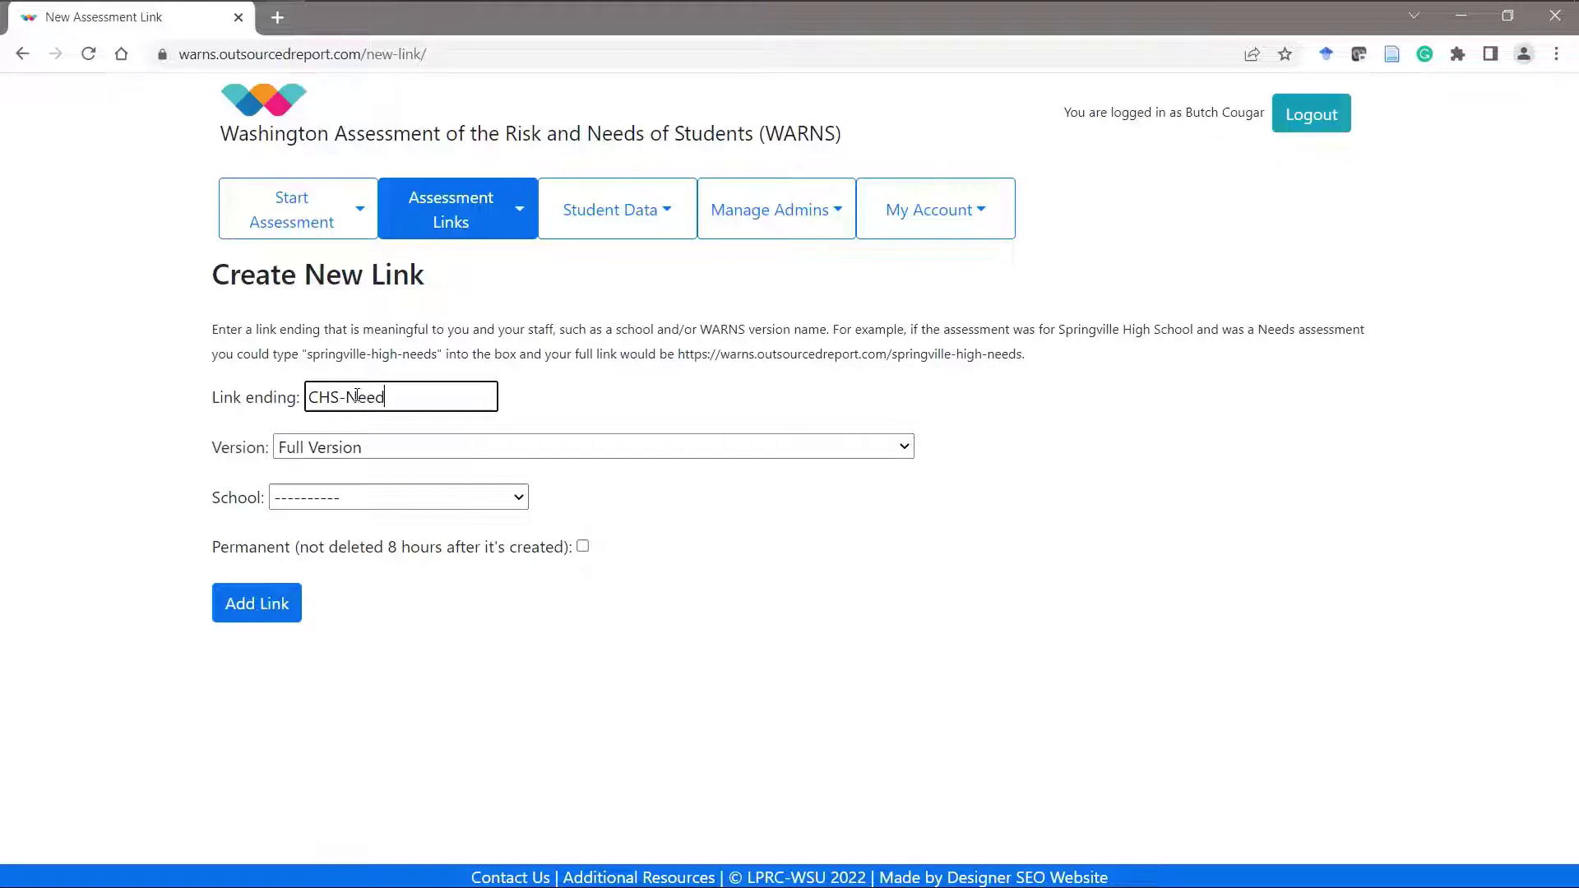
pyautogui.click(321, 448)
pyautogui.click(321, 496)
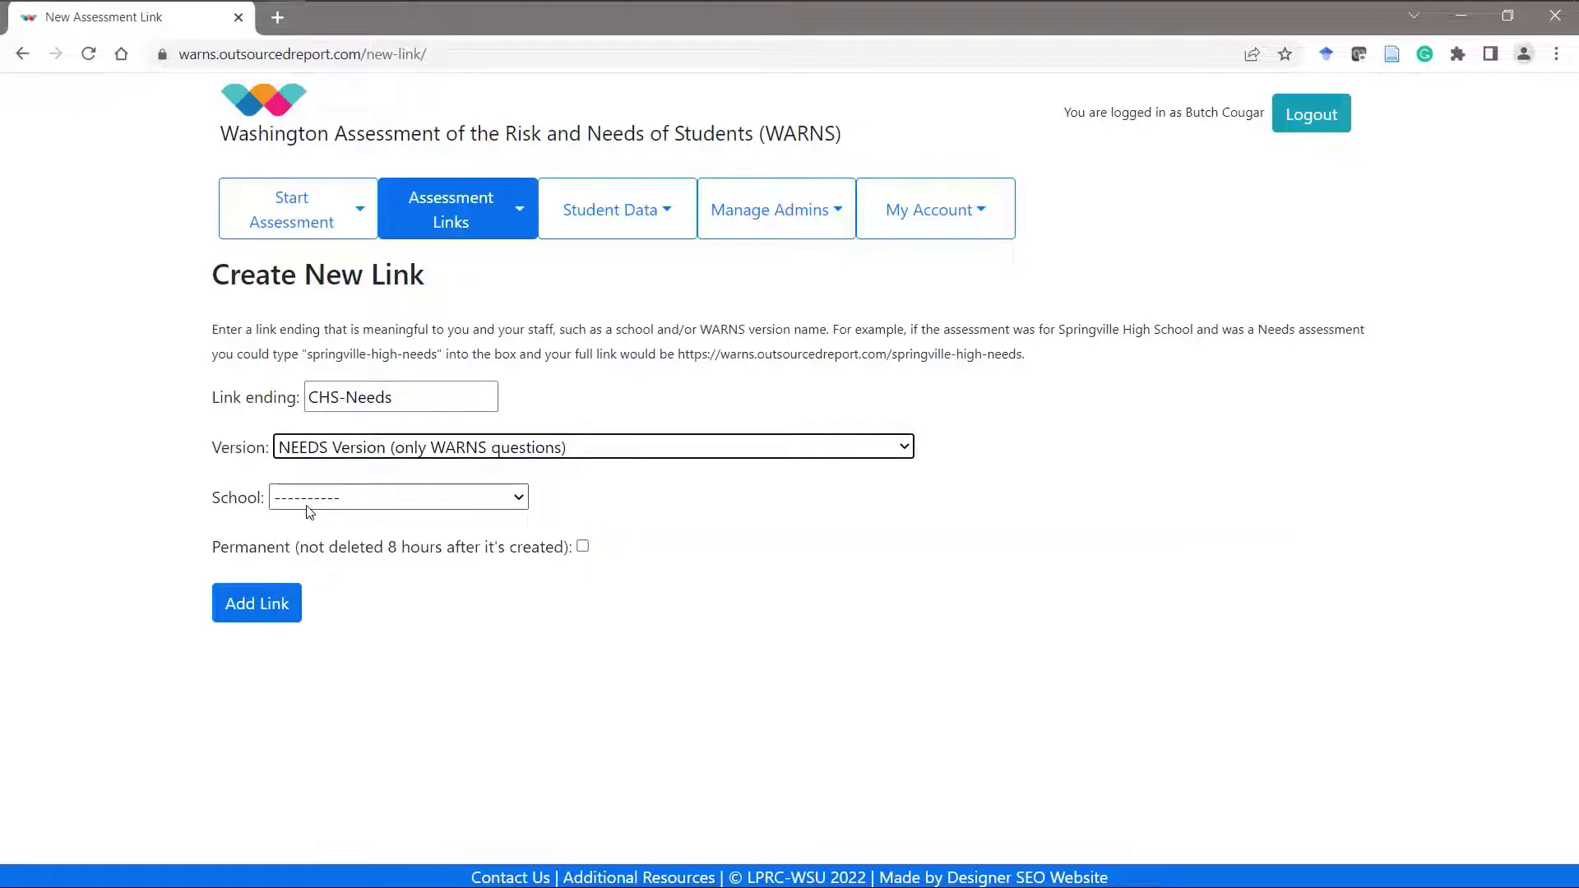
pyautogui.click(302, 505)
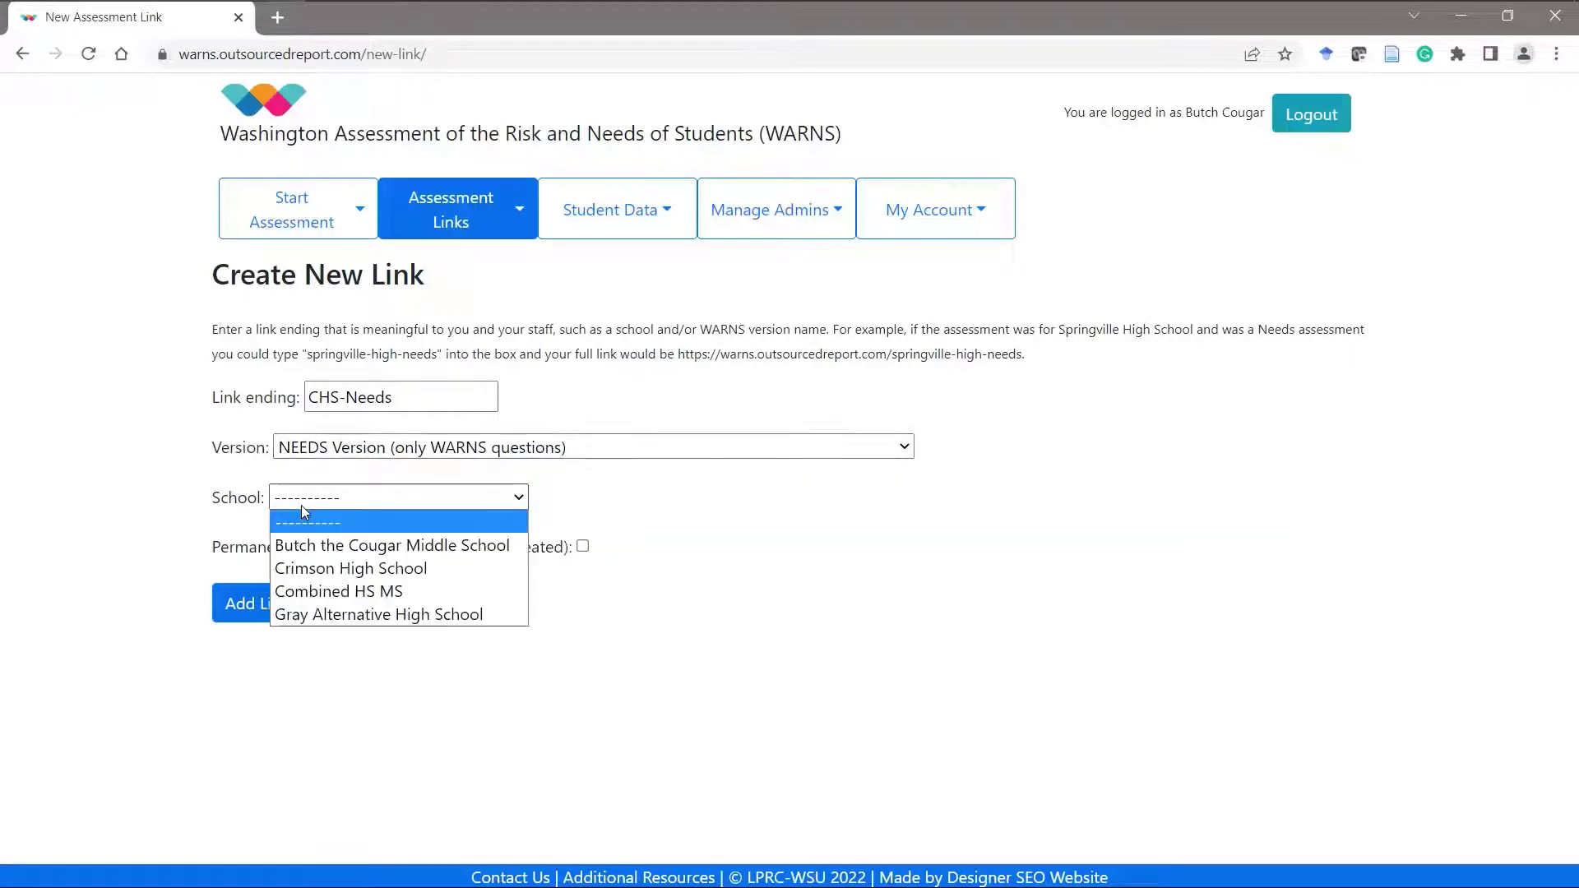
pyautogui.click(319, 569)
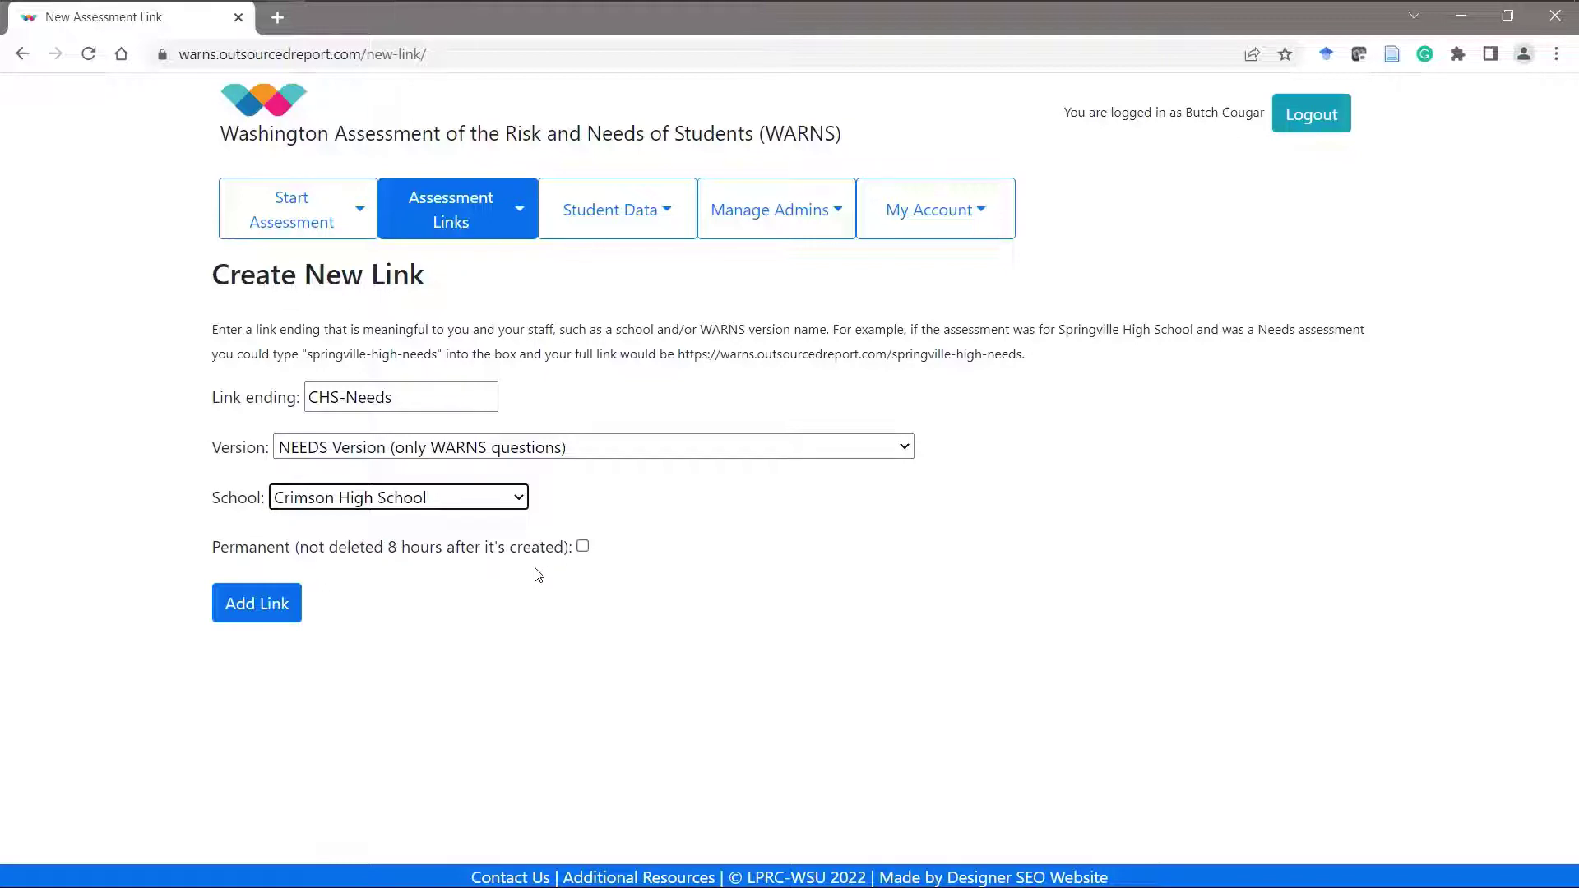
pyautogui.click(257, 605)
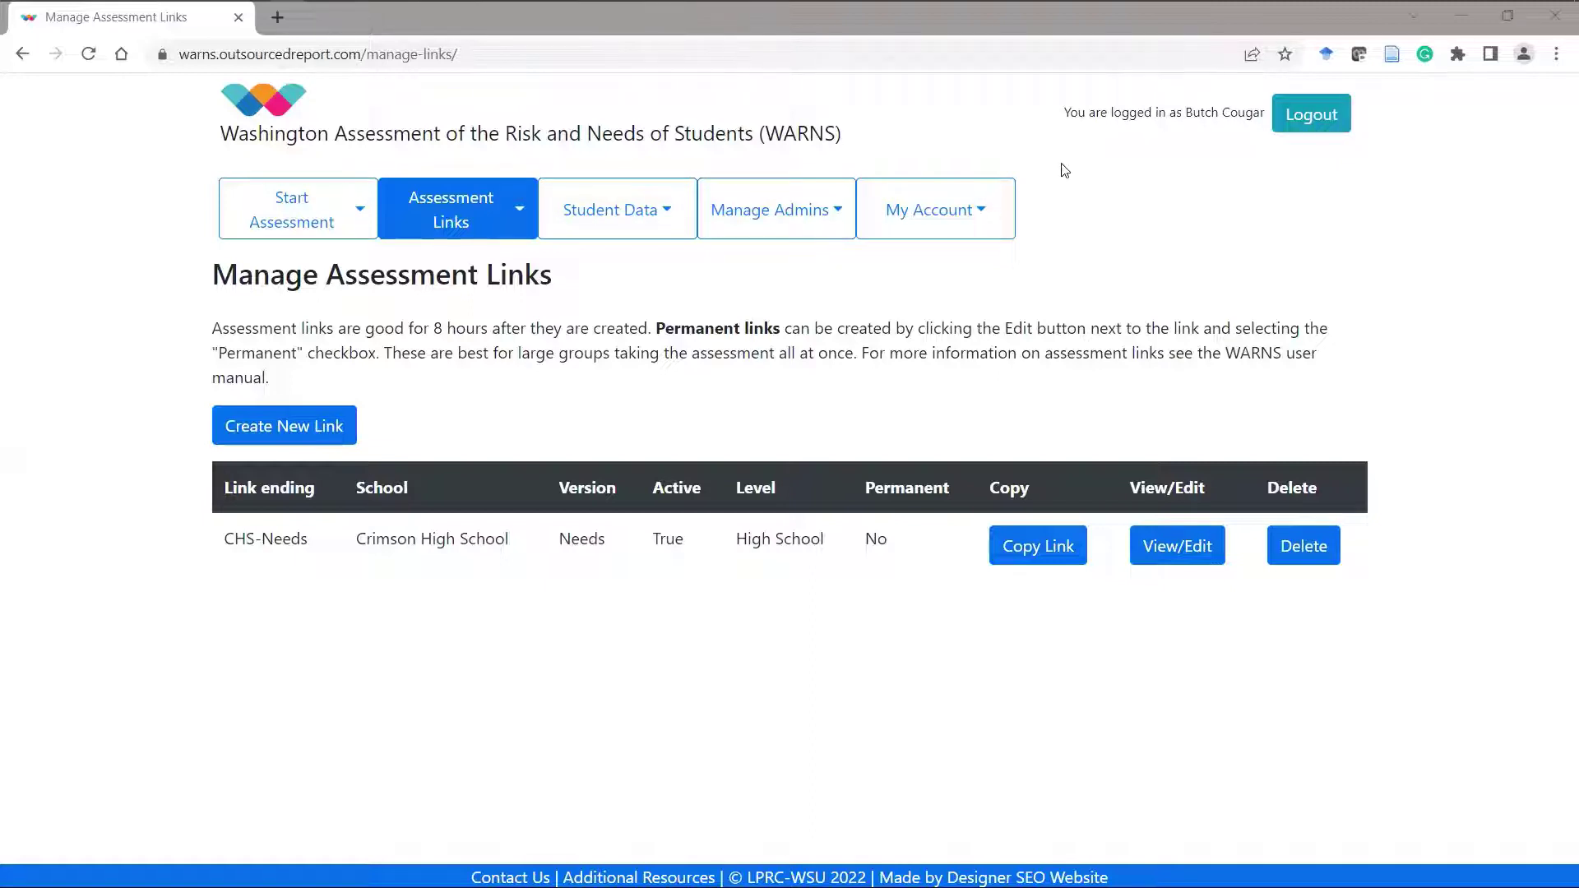
# Copy the CHS-Needs assessment link to the clipboard and examine its full URL in the link's edit details.
pyautogui.click(1048, 559)
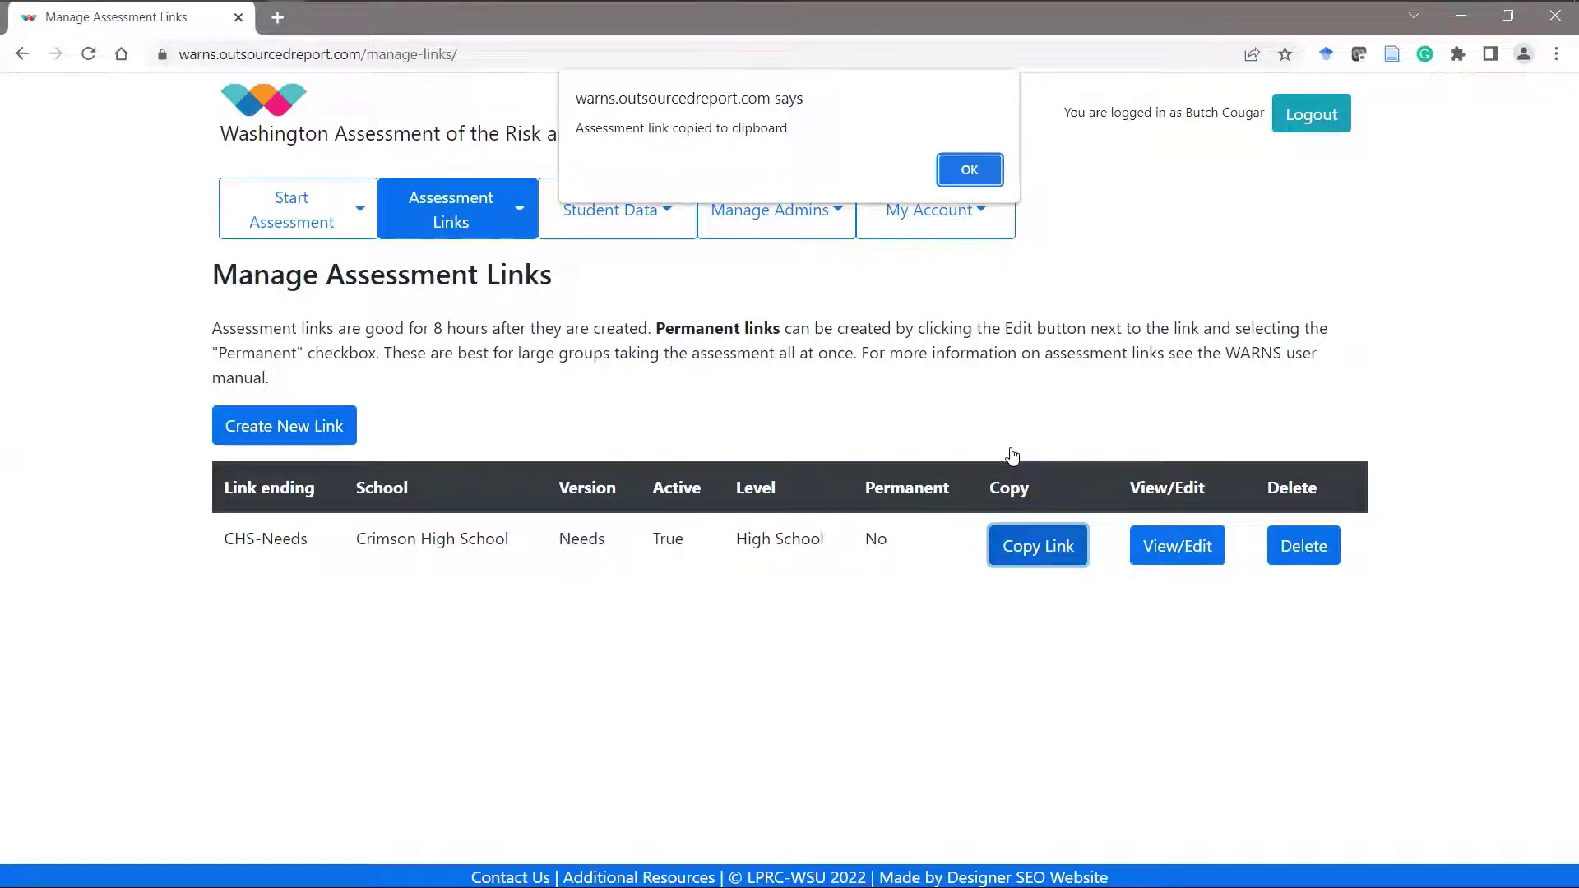
pyautogui.click(970, 171)
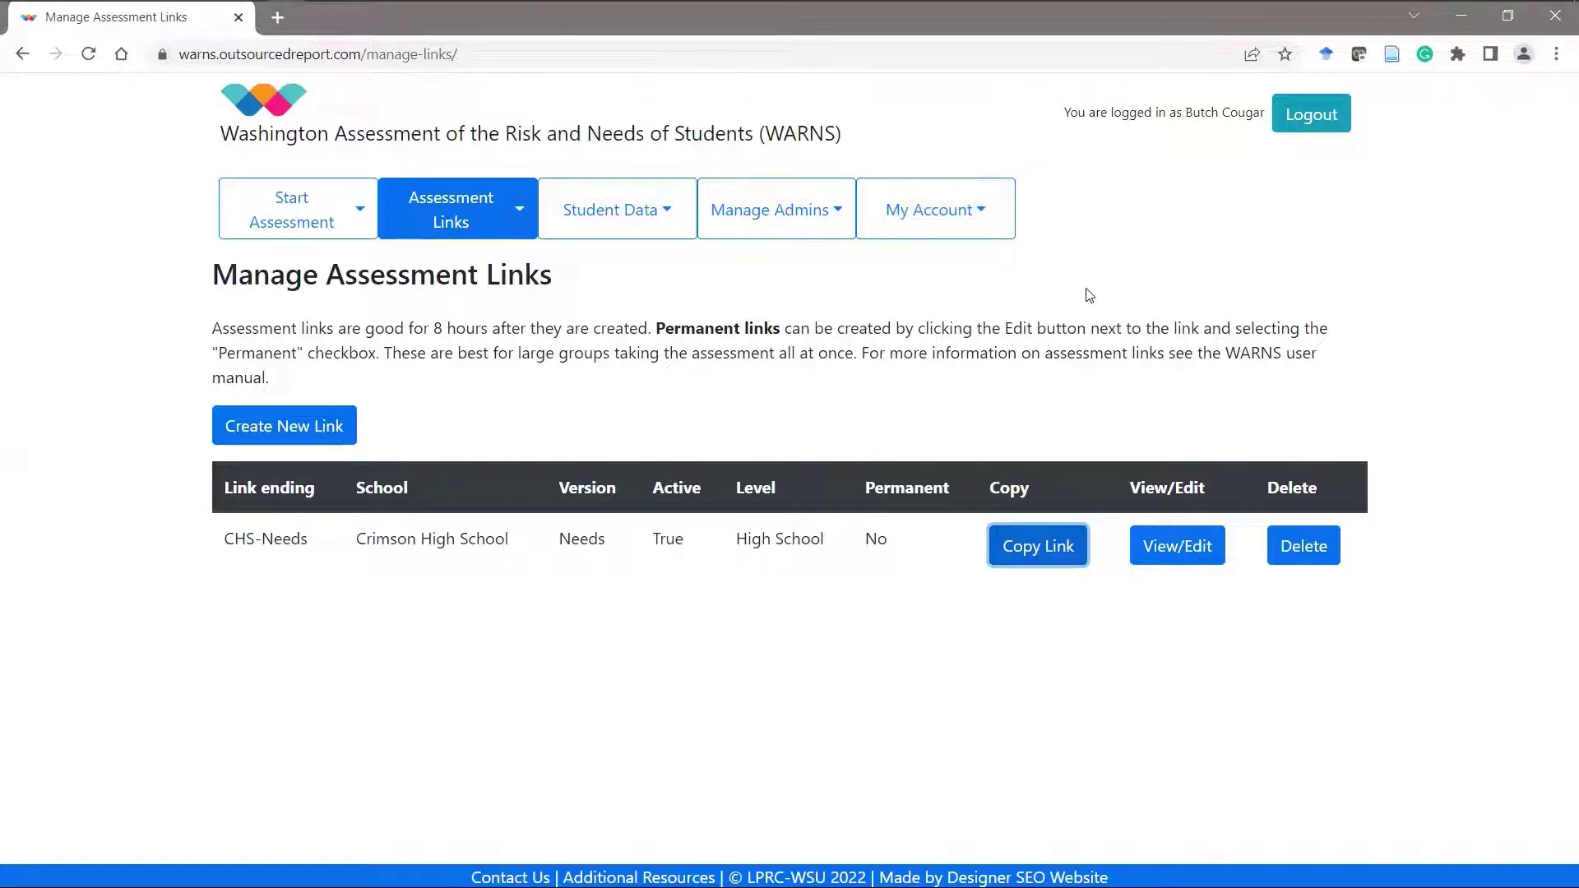
pyautogui.click(1174, 550)
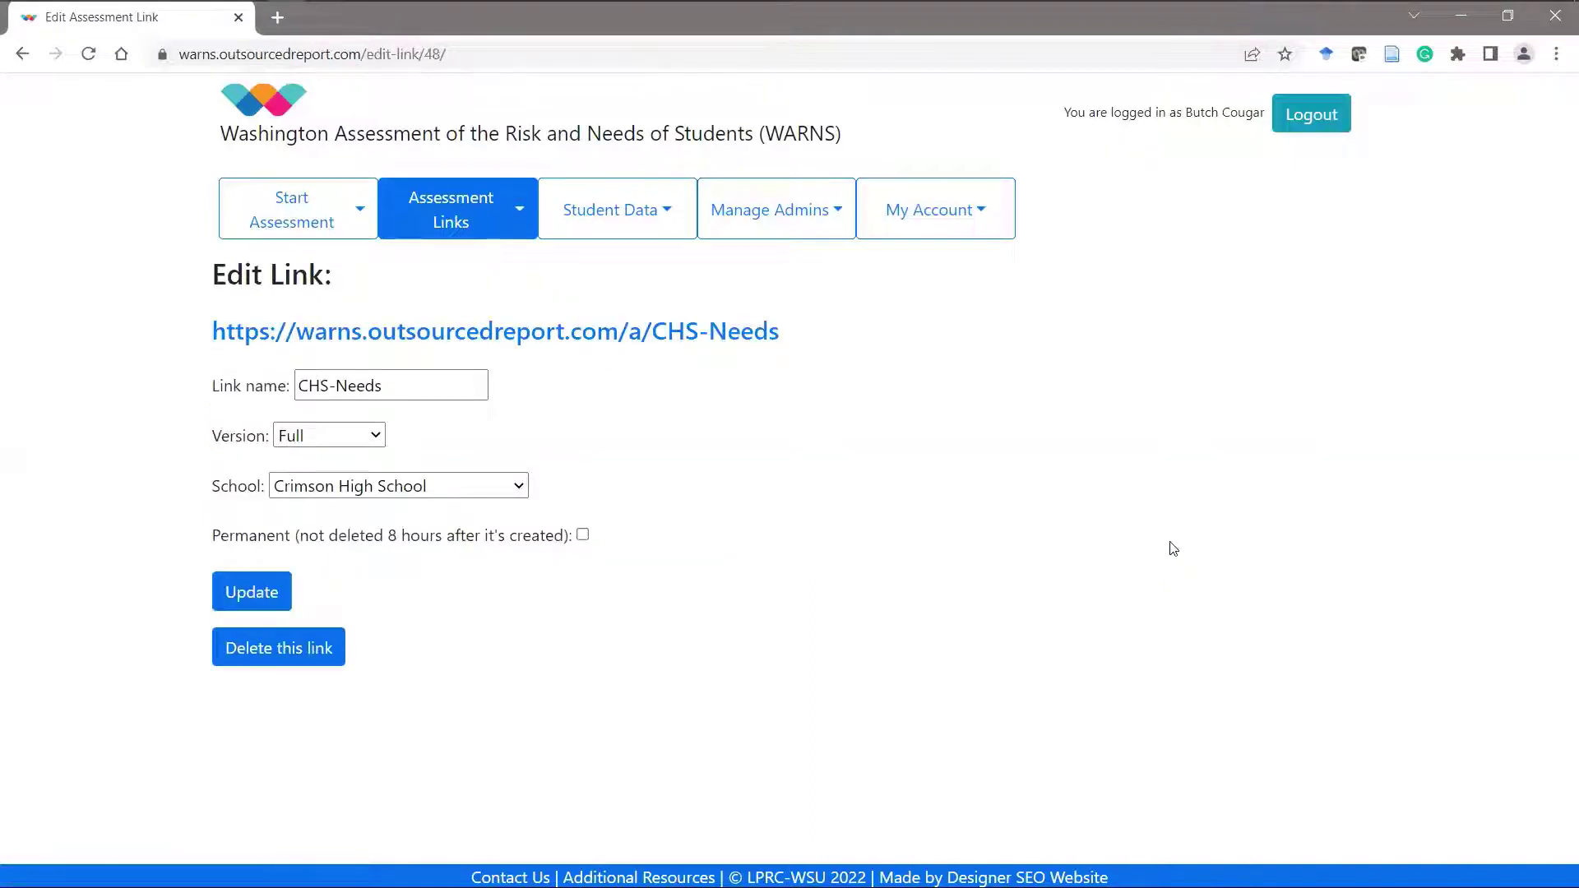
pyautogui.moveTo(190, 333); pyautogui.dragTo(790, 342)
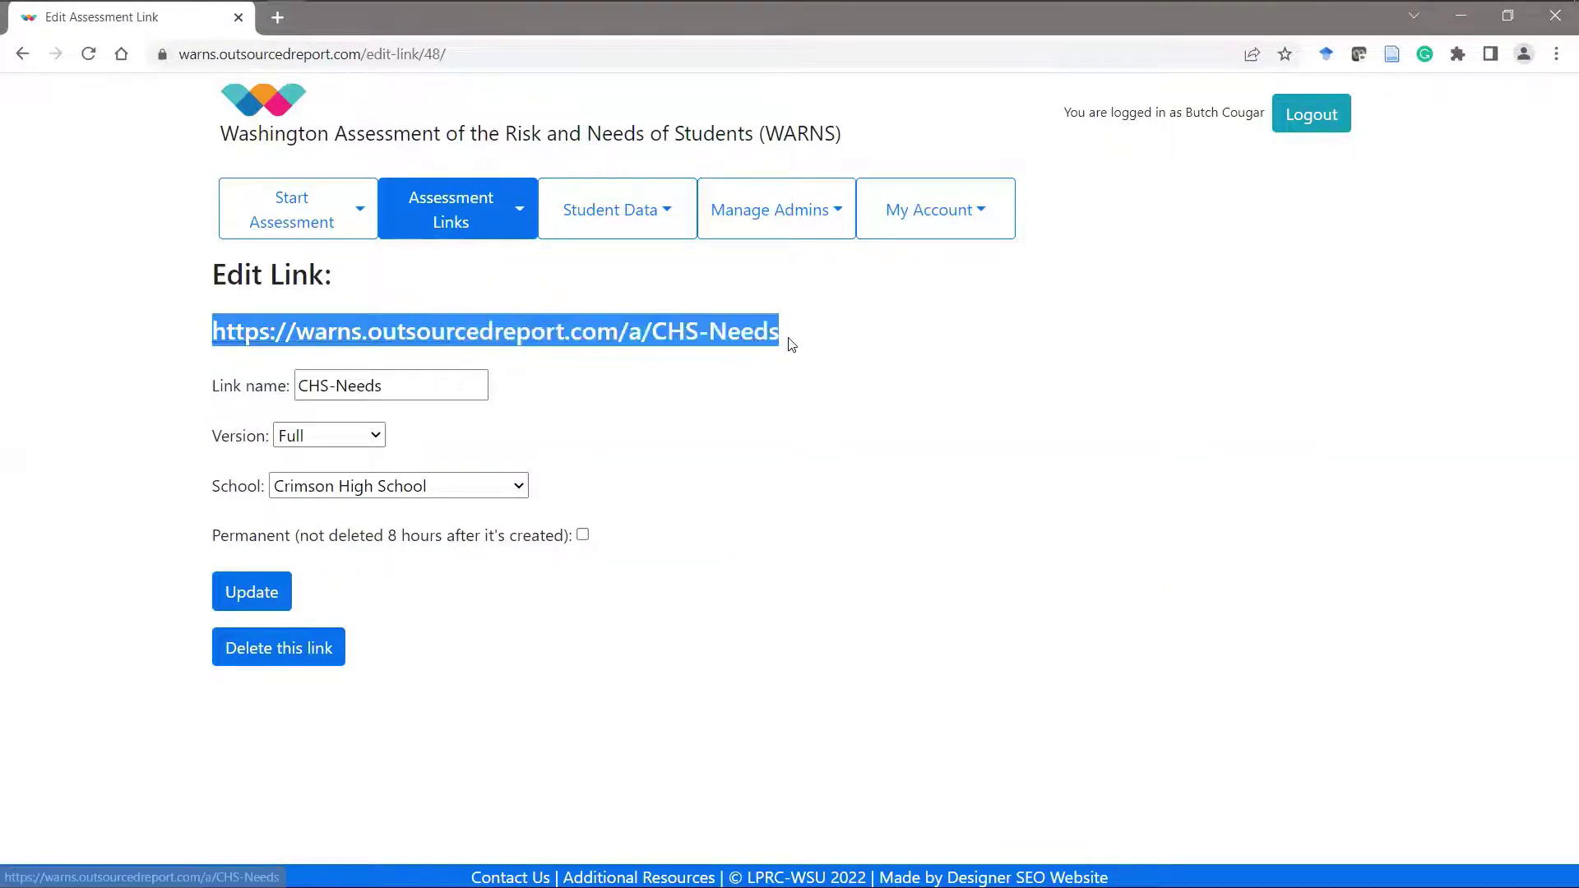
pyautogui.click(859, 350)
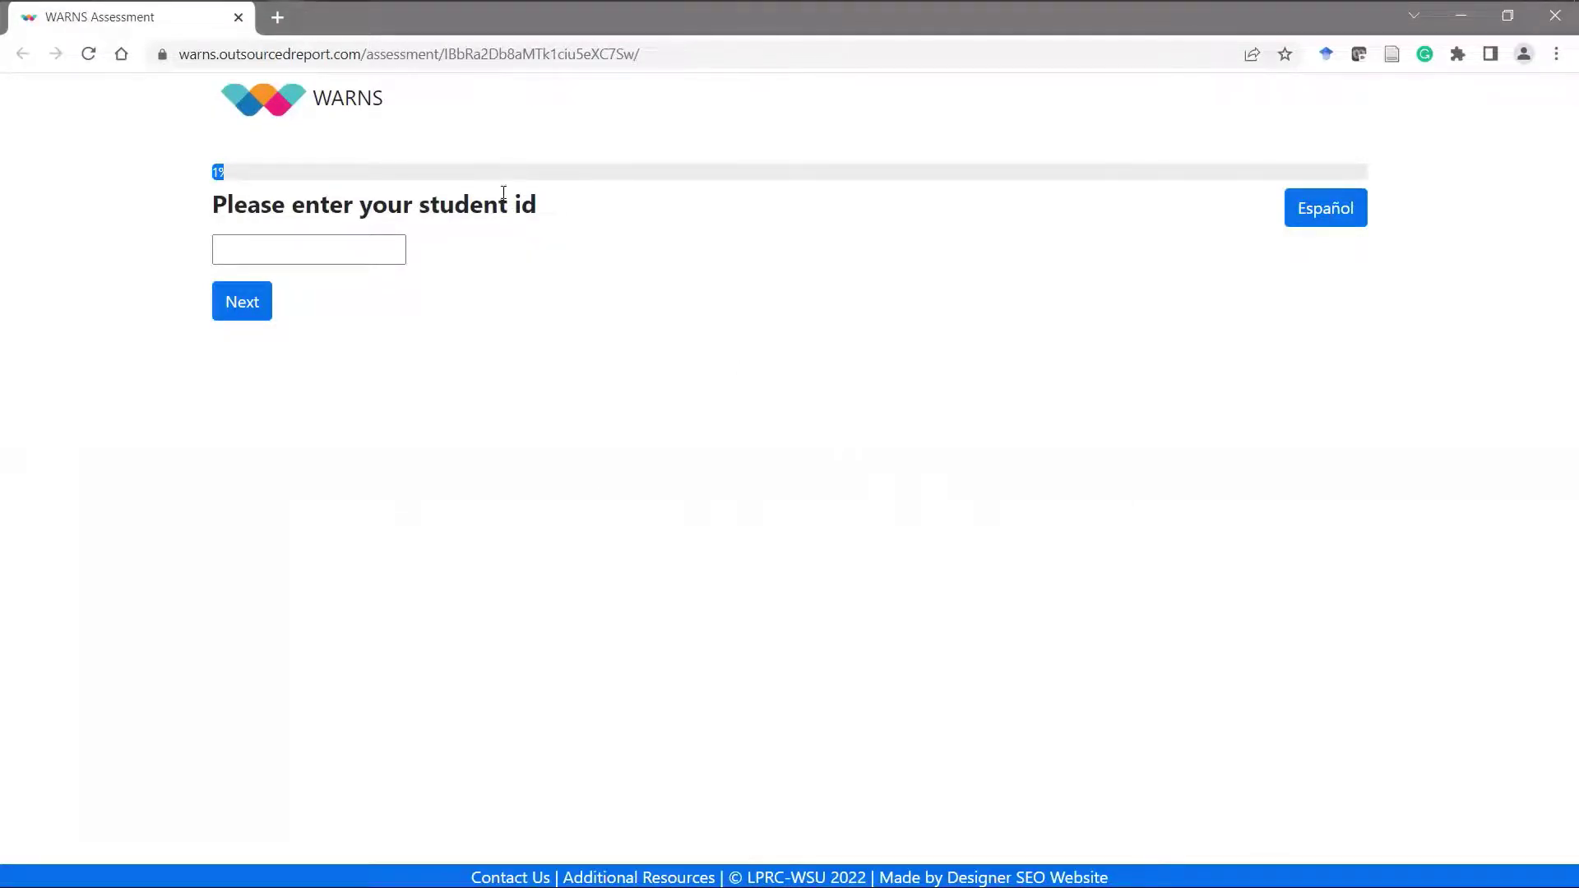
# Enter the student ID at the start of the WARNS assessment and continue to the first question.
pyautogui.click(312, 245)
pyautogui.write('12345')
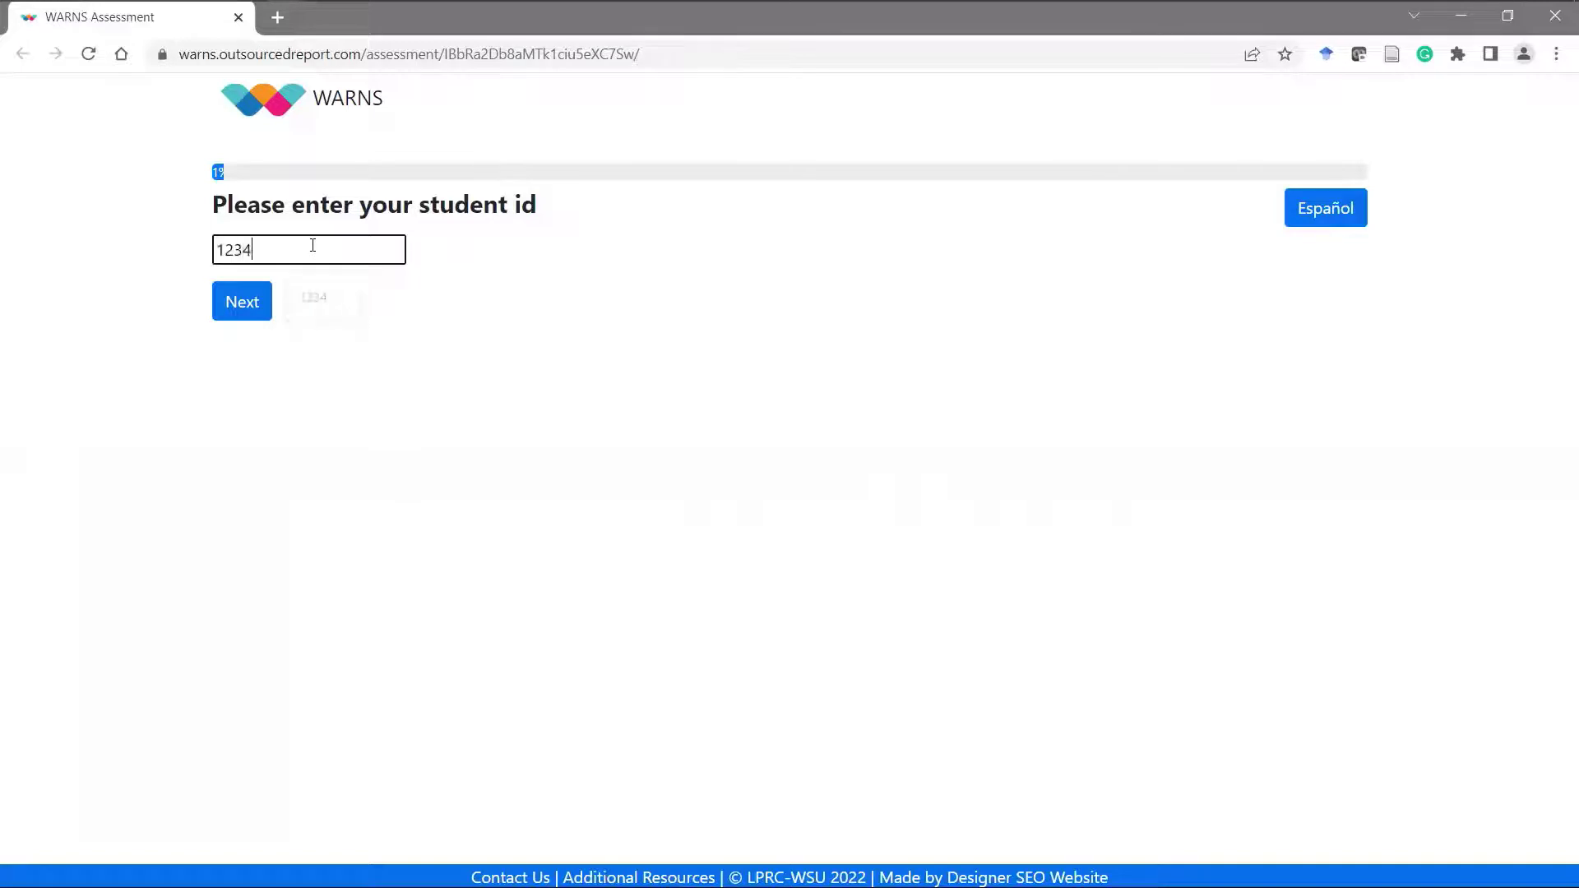
pyautogui.click(262, 300)
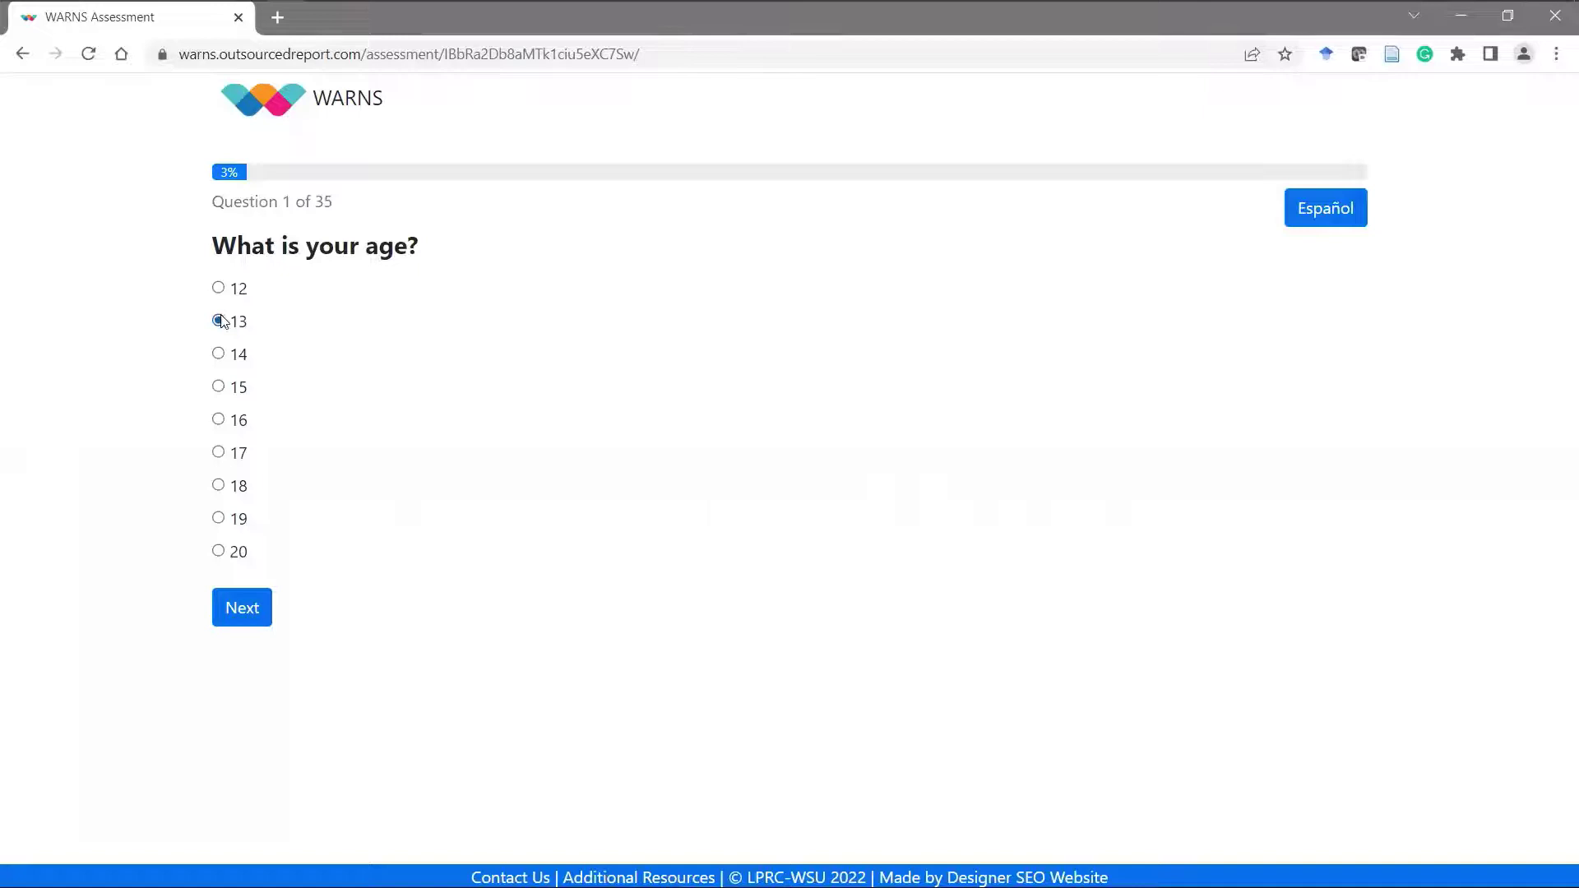
# Answer the demographic questions with age 13, grade 10, gender Male and race/ethnicity Pacific Islander.
pyautogui.click(219, 320)
pyautogui.click(241, 615)
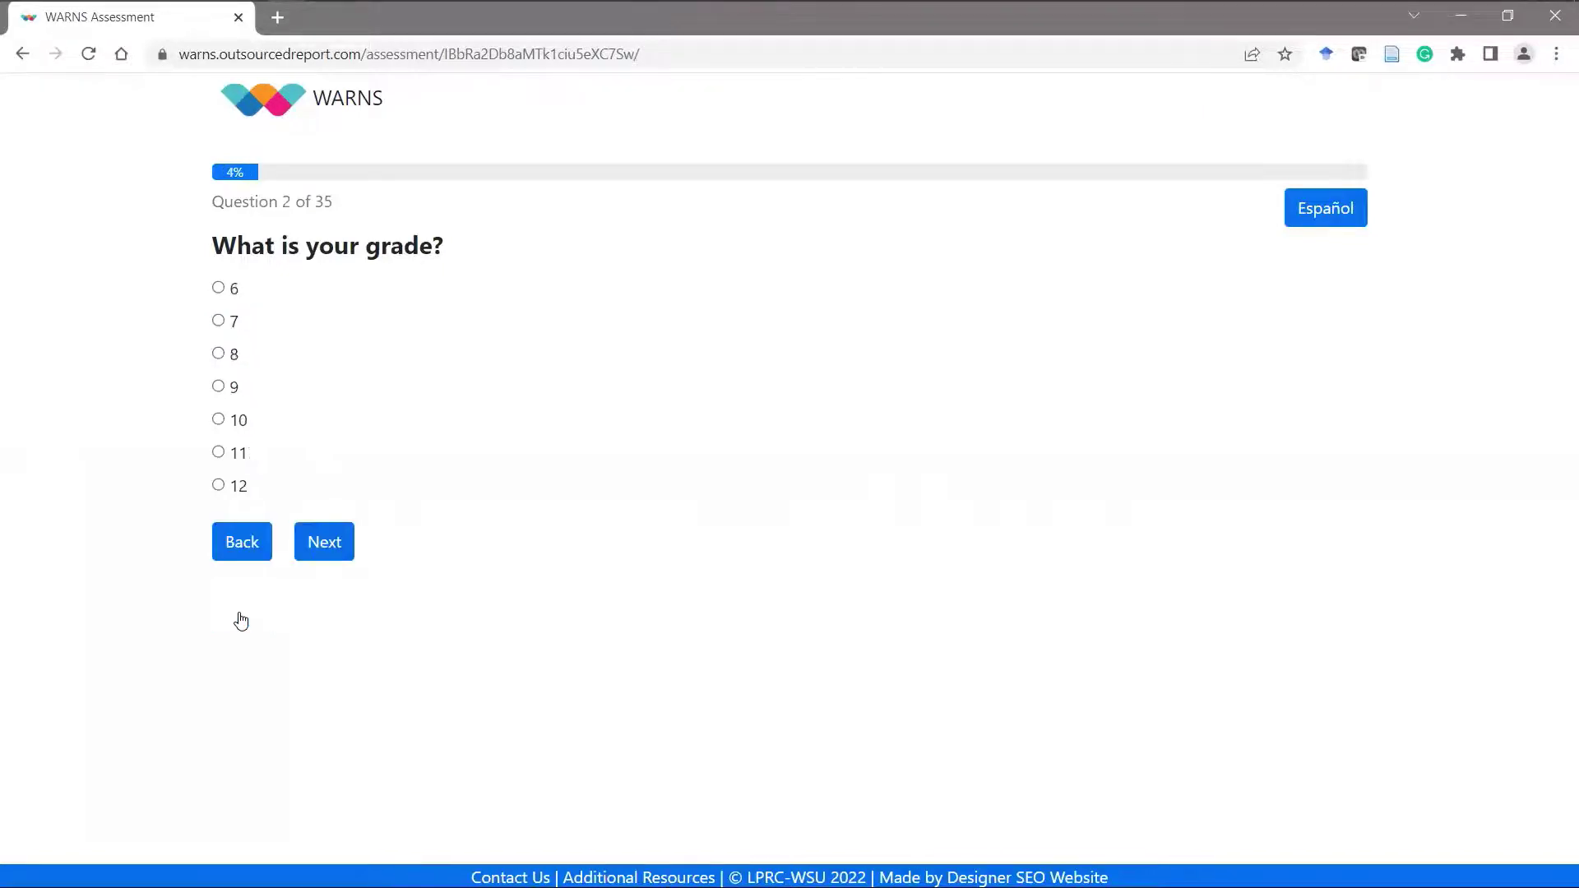
pyautogui.click(235, 423)
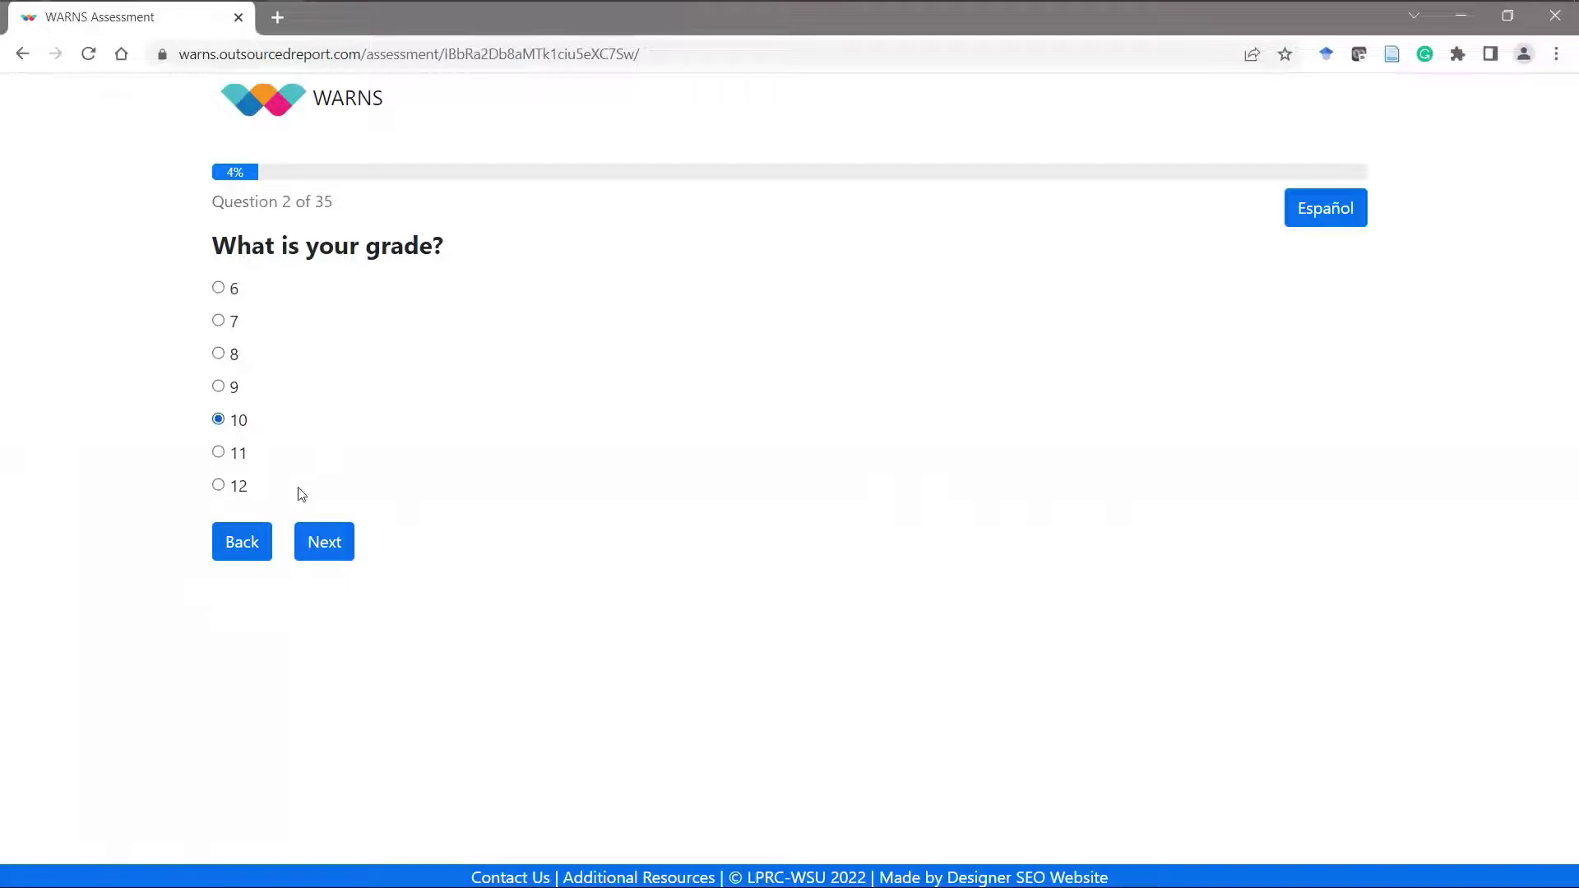
pyautogui.click(323, 544)
pyautogui.click(257, 324)
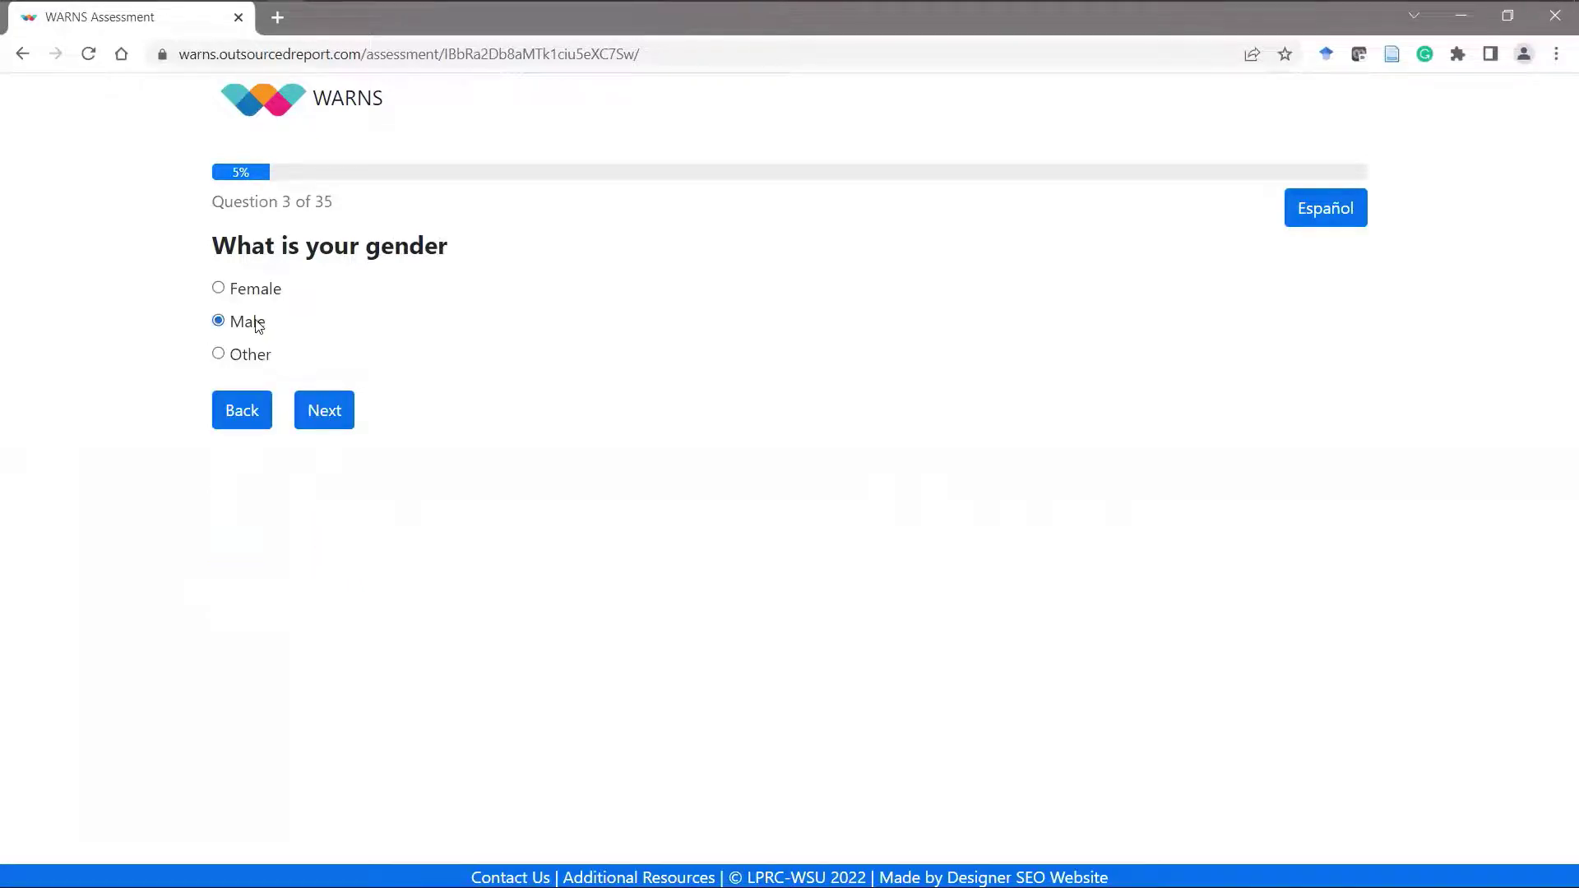
pyautogui.click(333, 419)
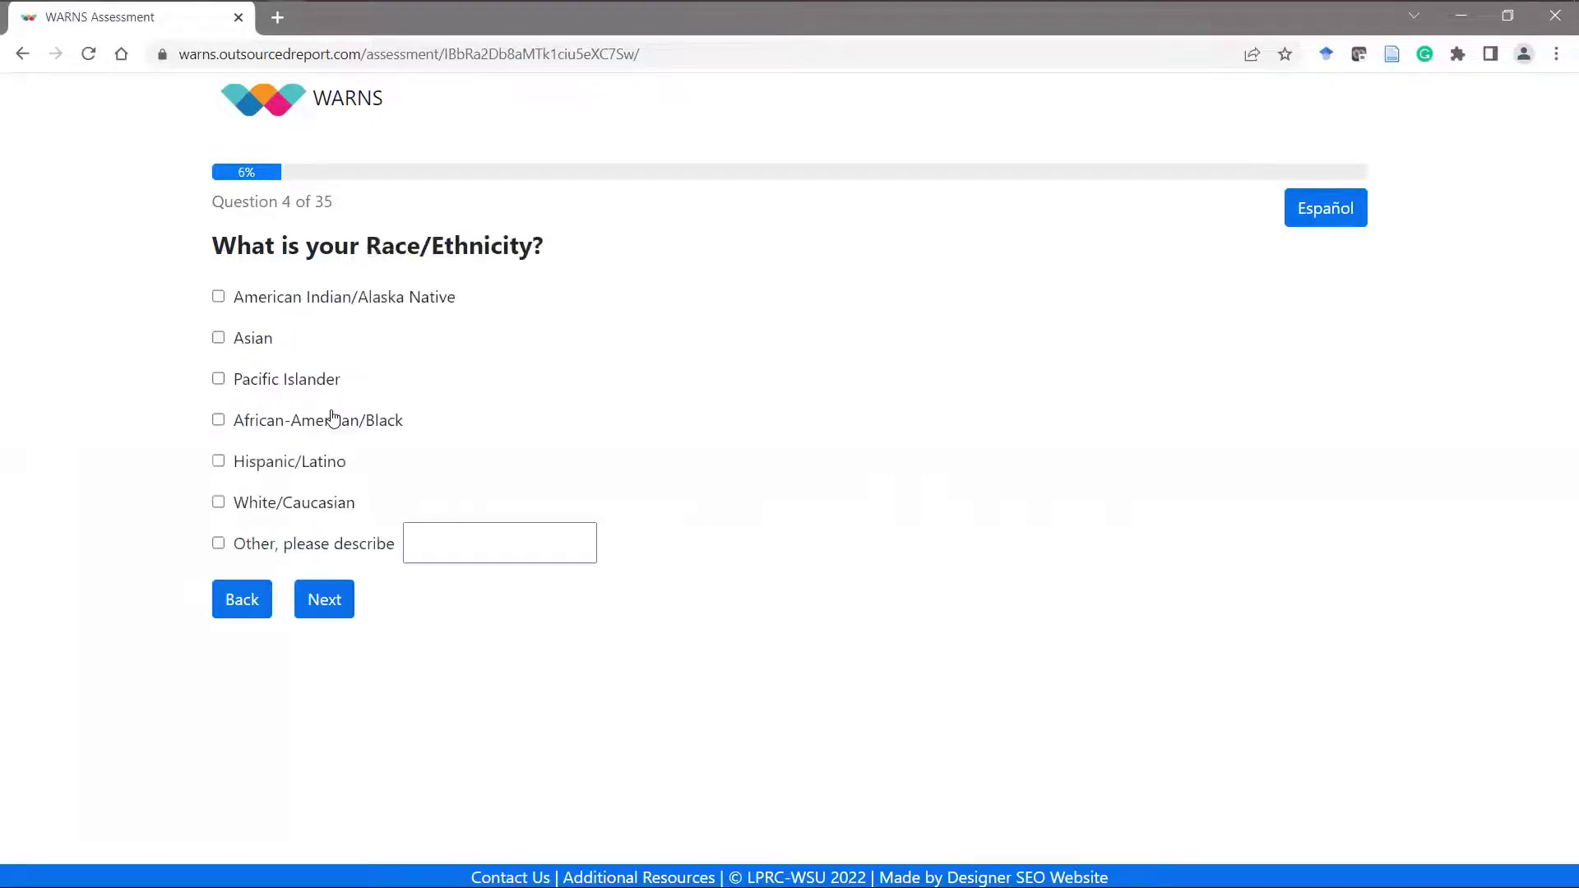
pyautogui.click(294, 381)
pyautogui.click(326, 582)
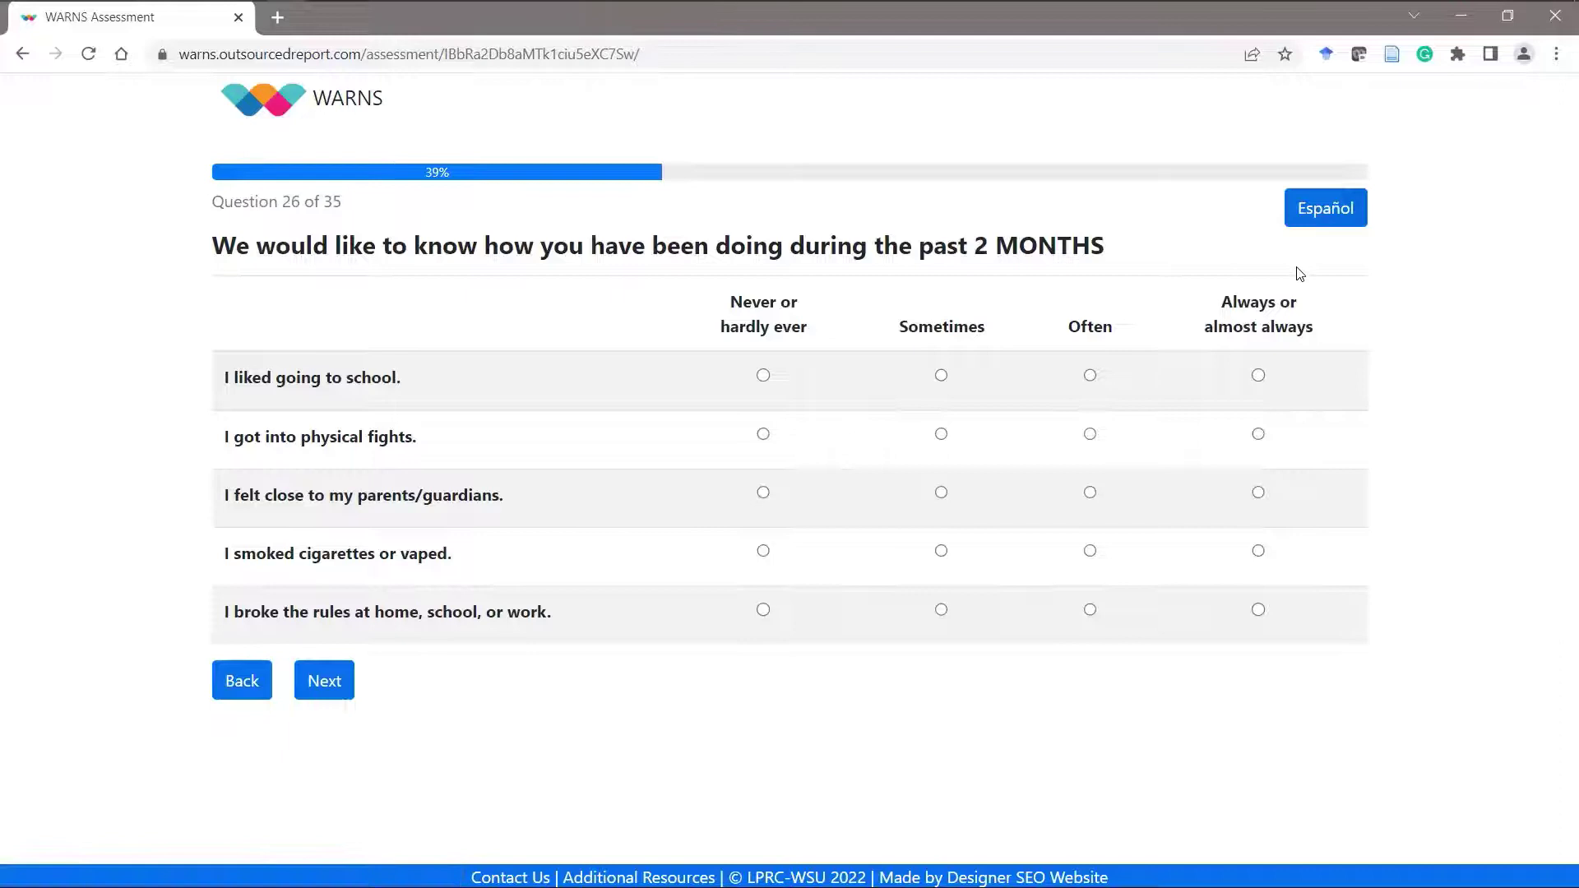
# Switch the assessment to Spanish and answer question 26's rows in order: Nunca, Algunas veces, Algunas veces, A menudo, Algunas veces.
pyautogui.click(1317, 213)
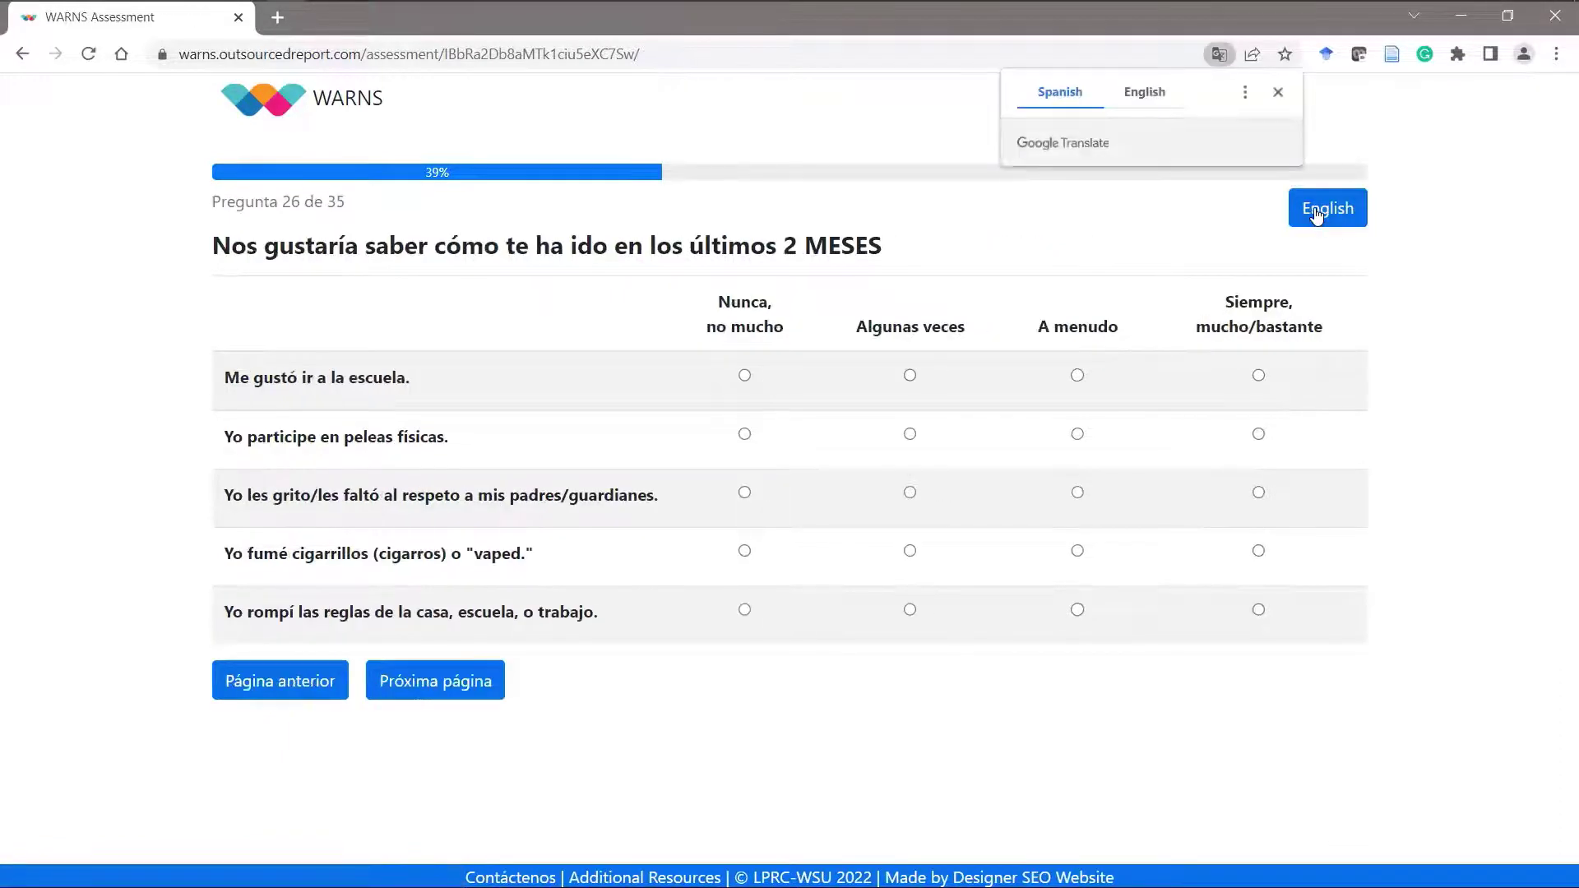
pyautogui.click(746, 378)
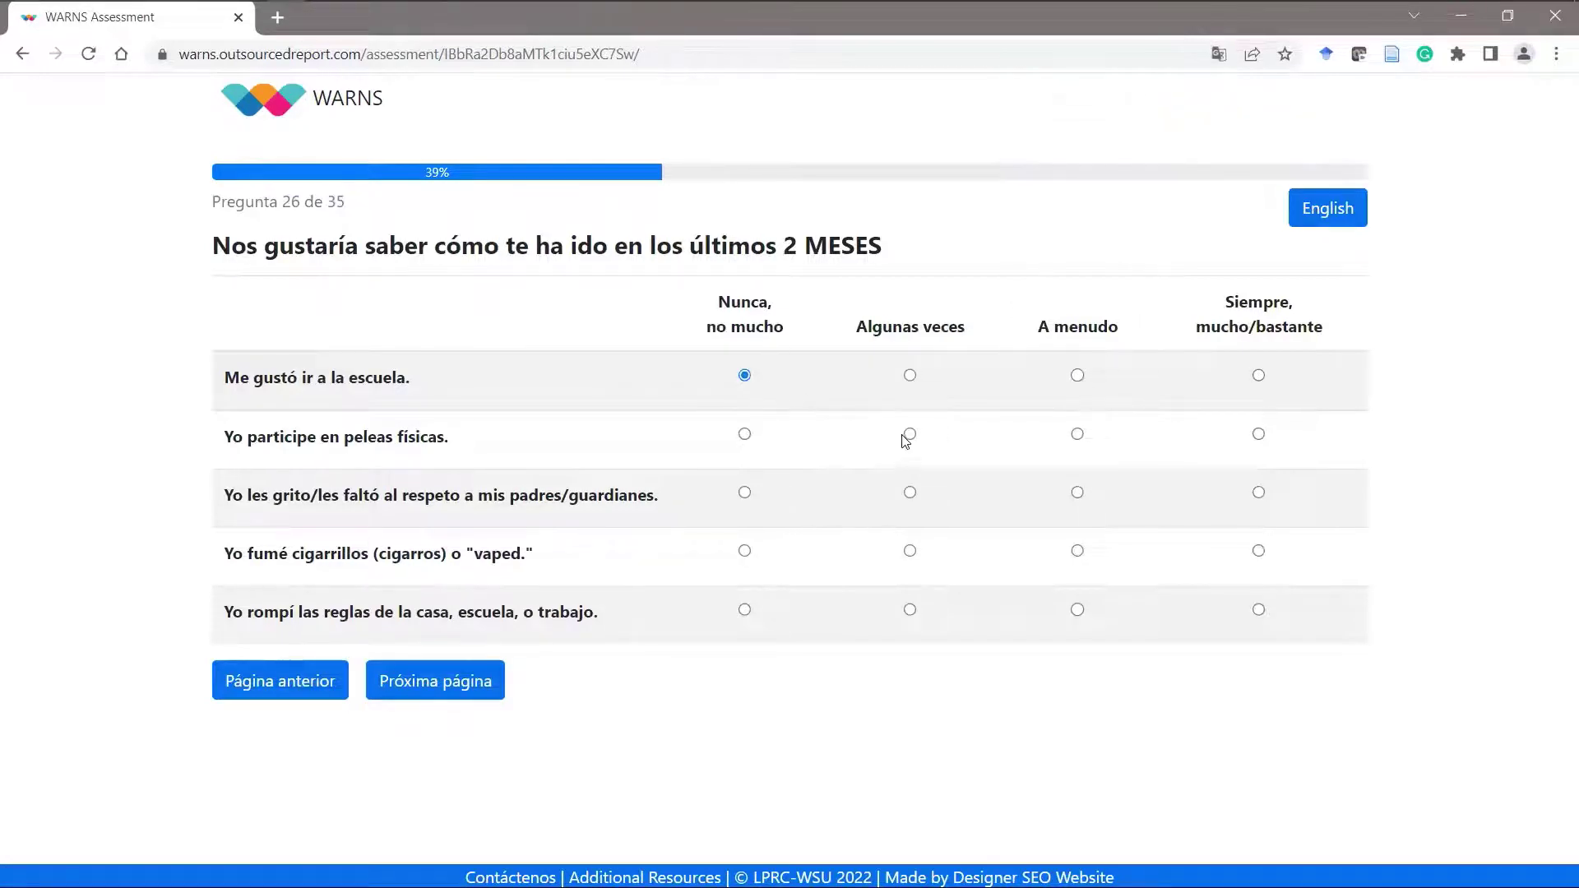
pyautogui.click(910, 434)
pyautogui.click(910, 494)
pyautogui.click(1077, 551)
pyautogui.click(909, 609)
pyautogui.click(483, 680)
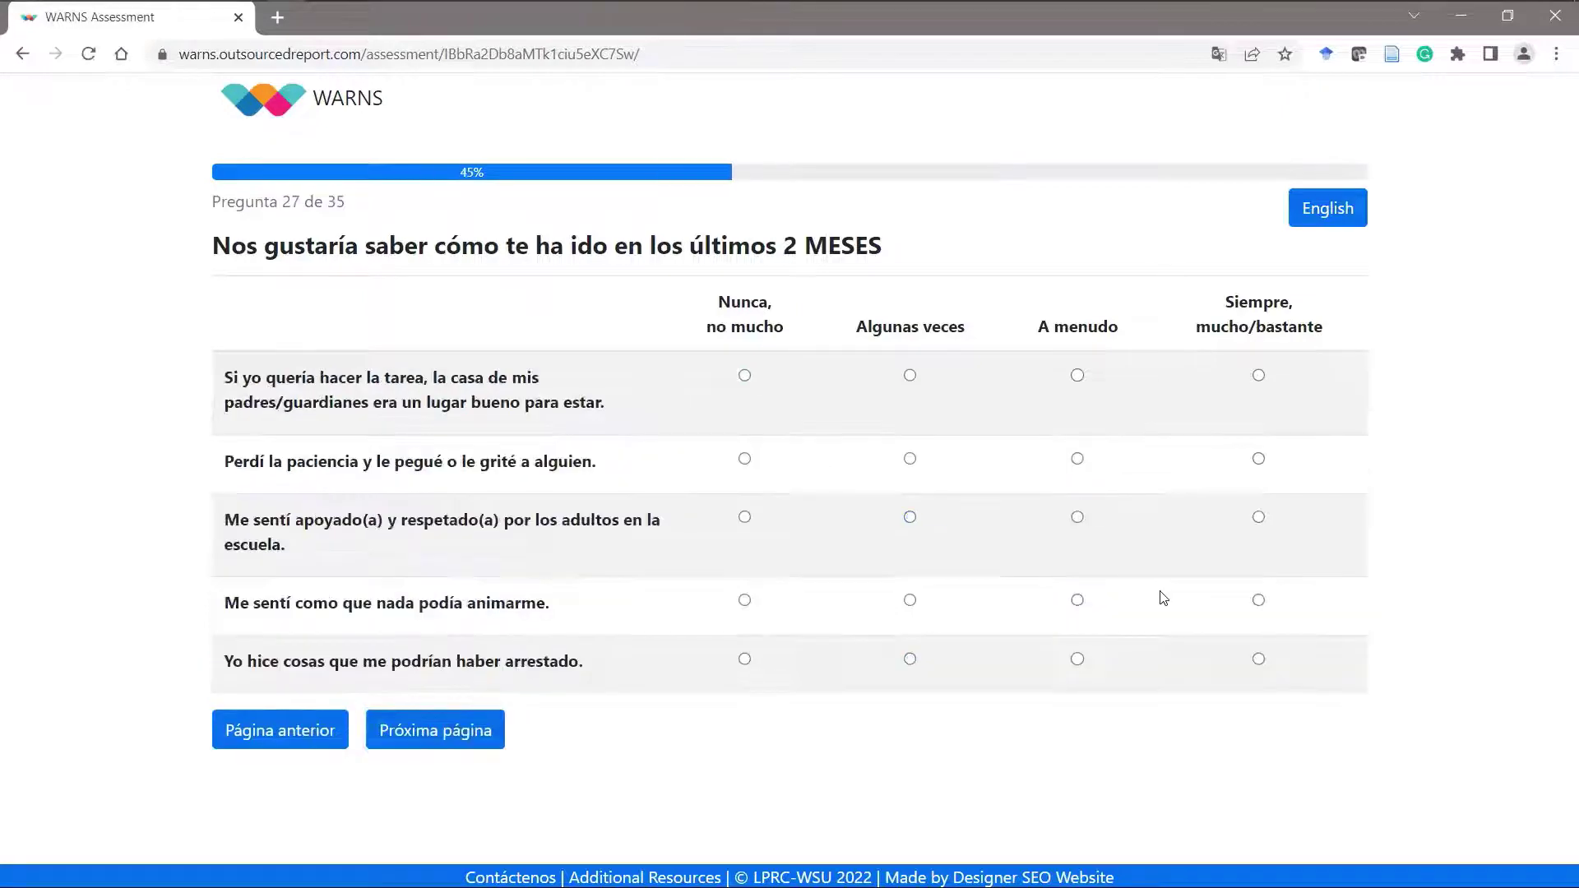
# Return the assessment to English and answer question 27's rows in order: Never or hardly ever, Sometimes, Often, Sometimes, Always or almost always.
pyautogui.click(1339, 224)
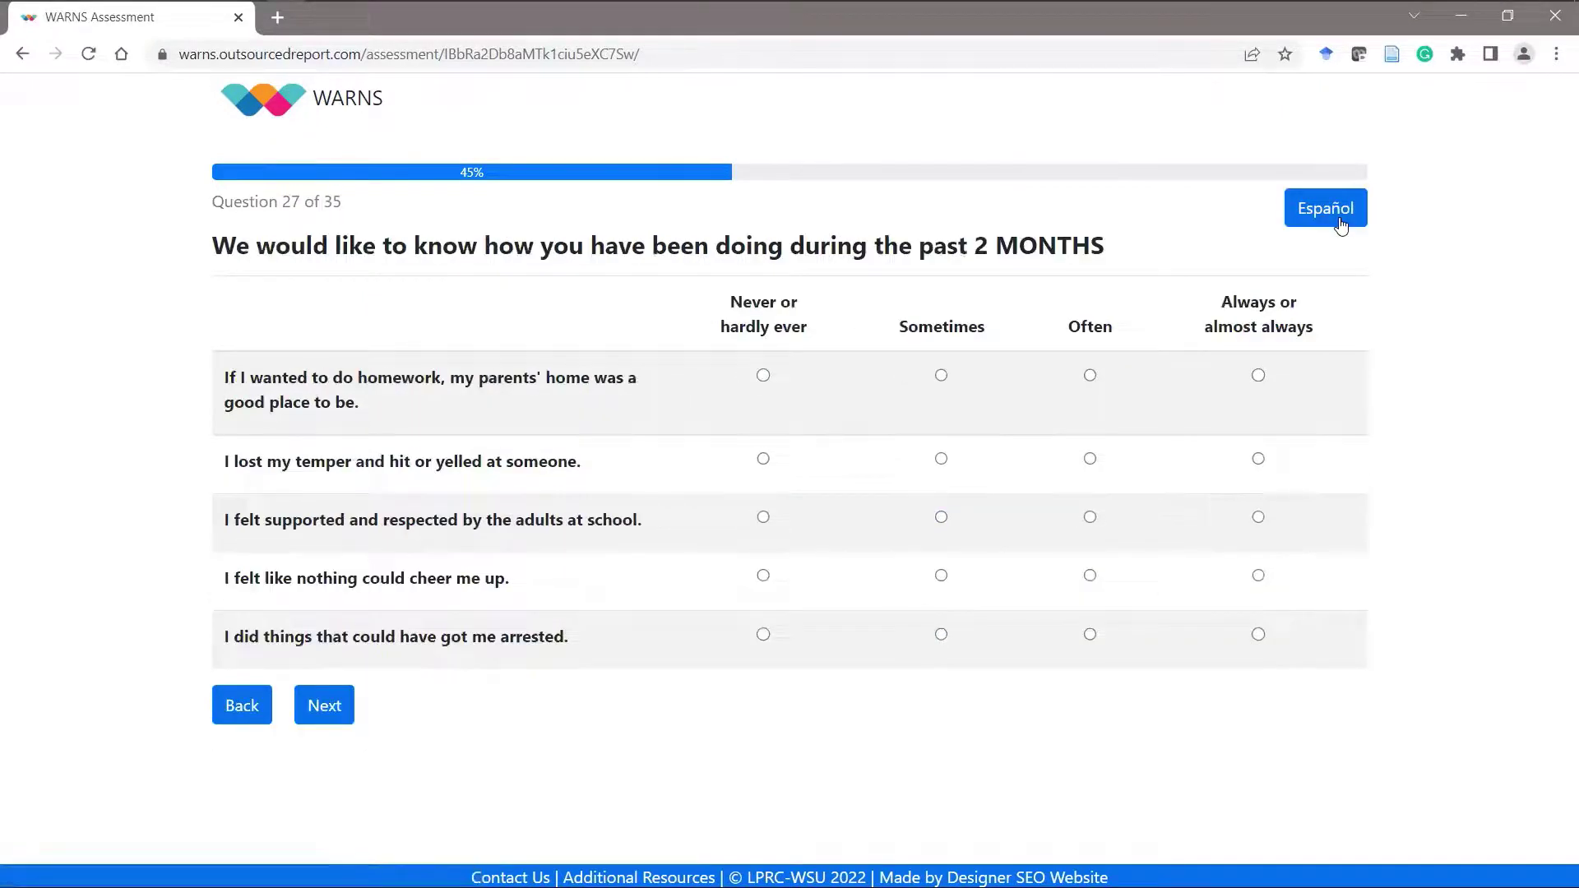
pyautogui.click(764, 376)
pyautogui.click(941, 458)
pyautogui.click(1090, 517)
pyautogui.click(941, 575)
pyautogui.click(1258, 634)
pyautogui.click(342, 706)
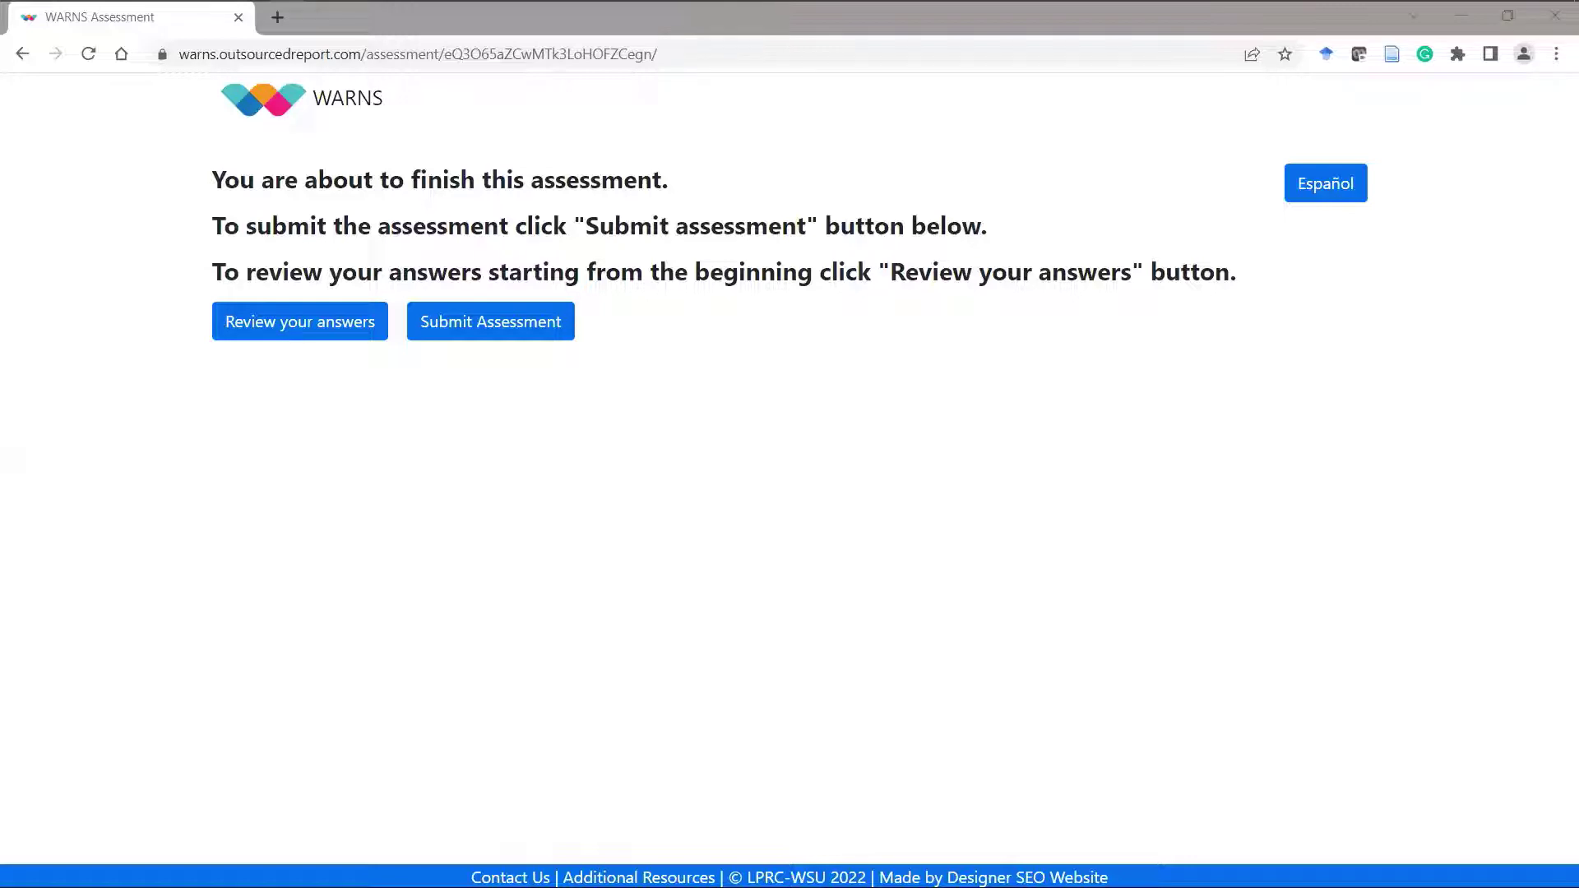
# Submit the finished assessment and confirm the student's demographic information for the pending Crimson High School Needs assessment.
pyautogui.click(475, 337)
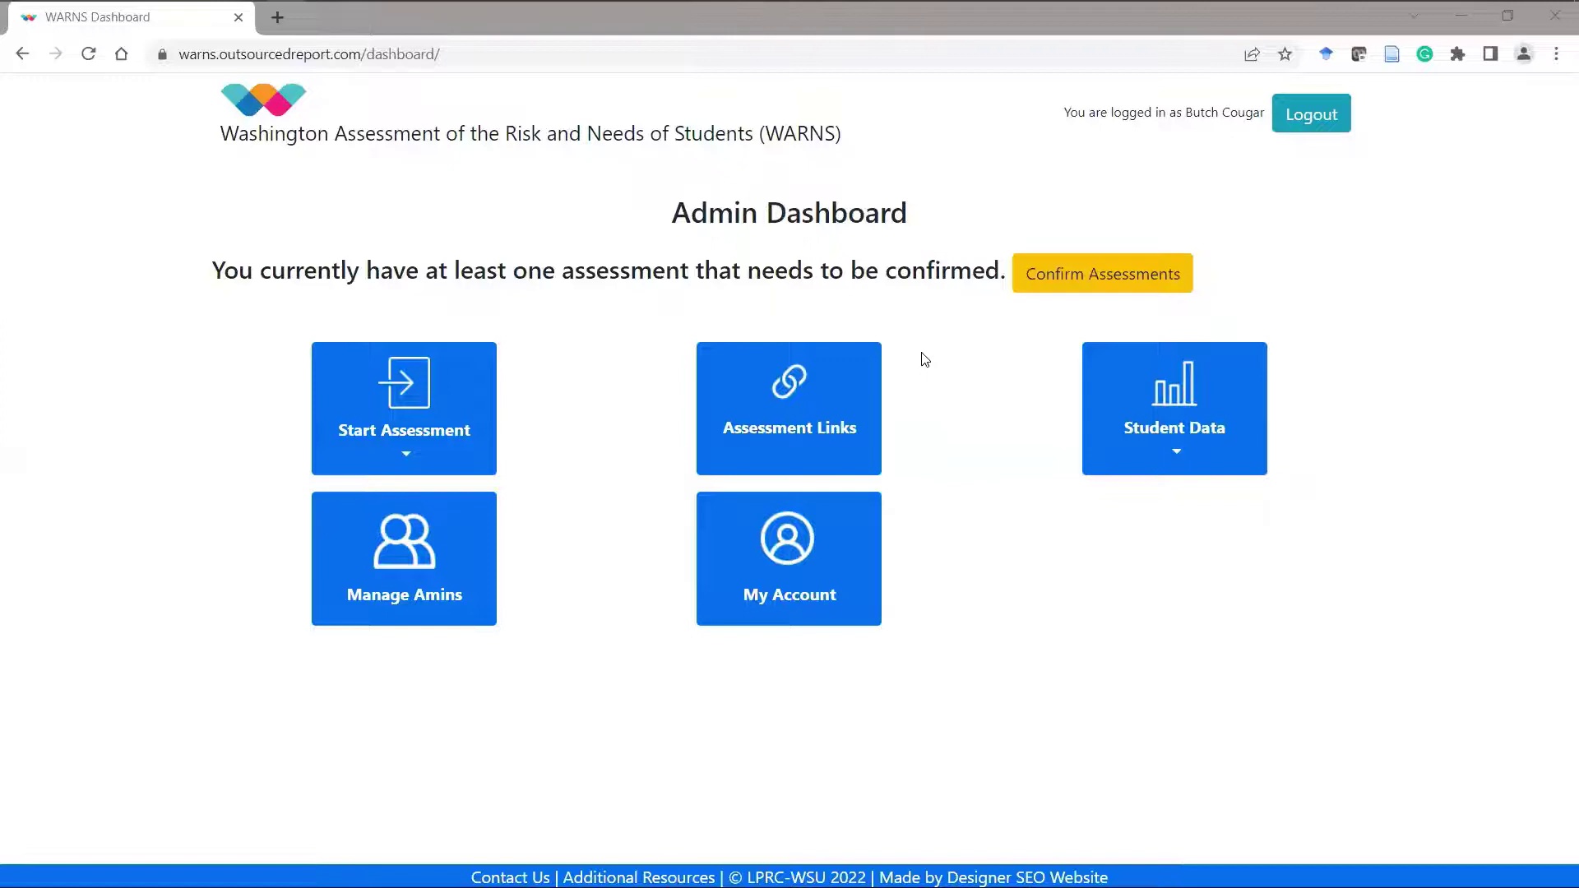
pyautogui.click(1055, 280)
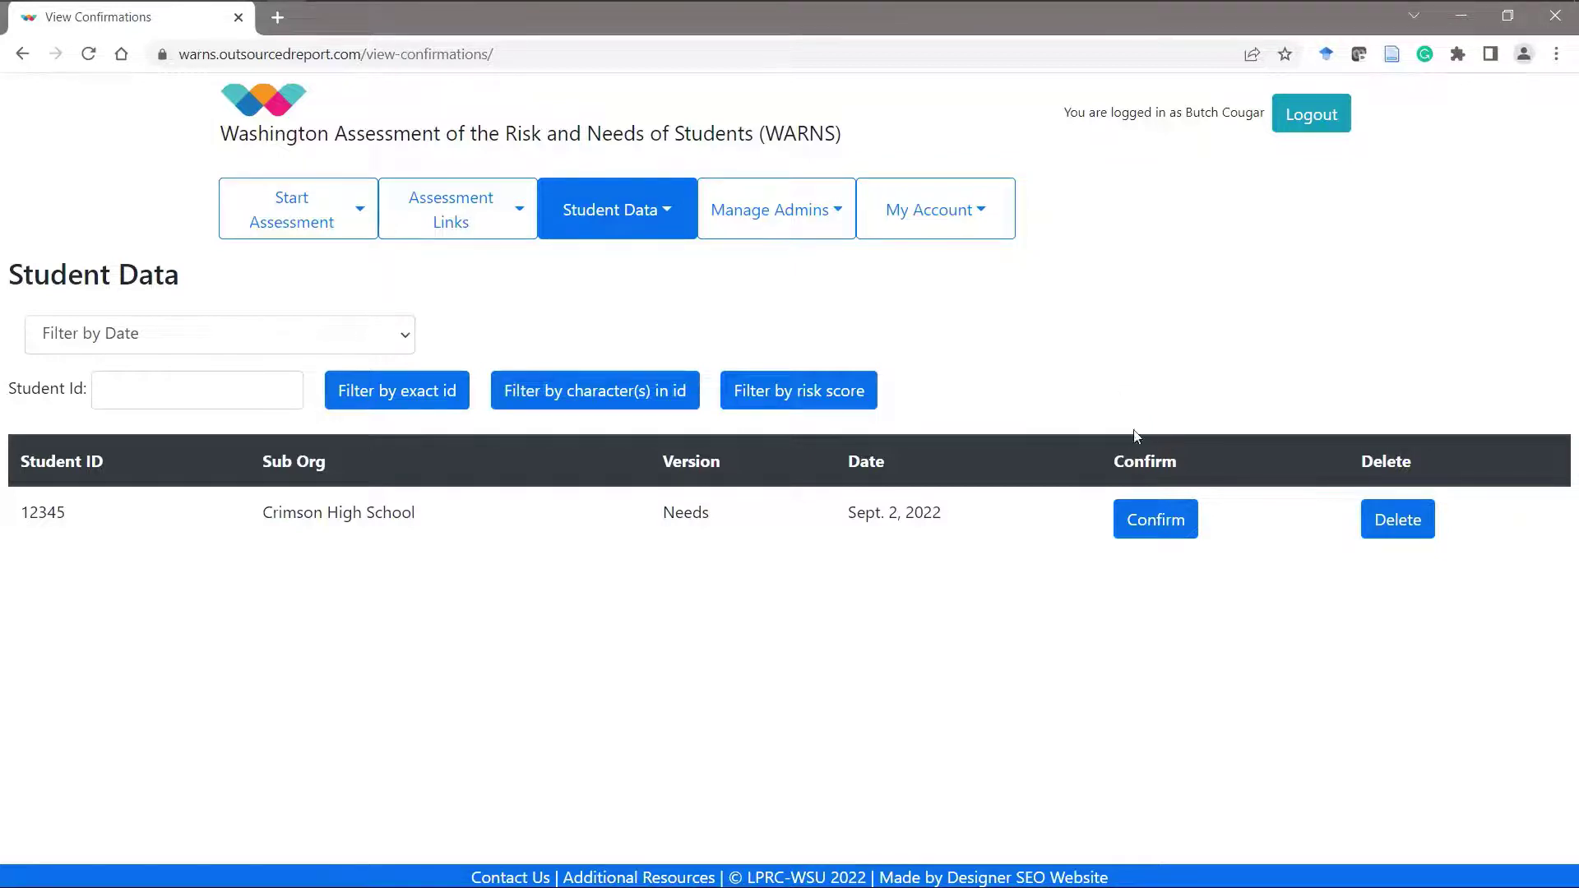
pyautogui.click(1164, 530)
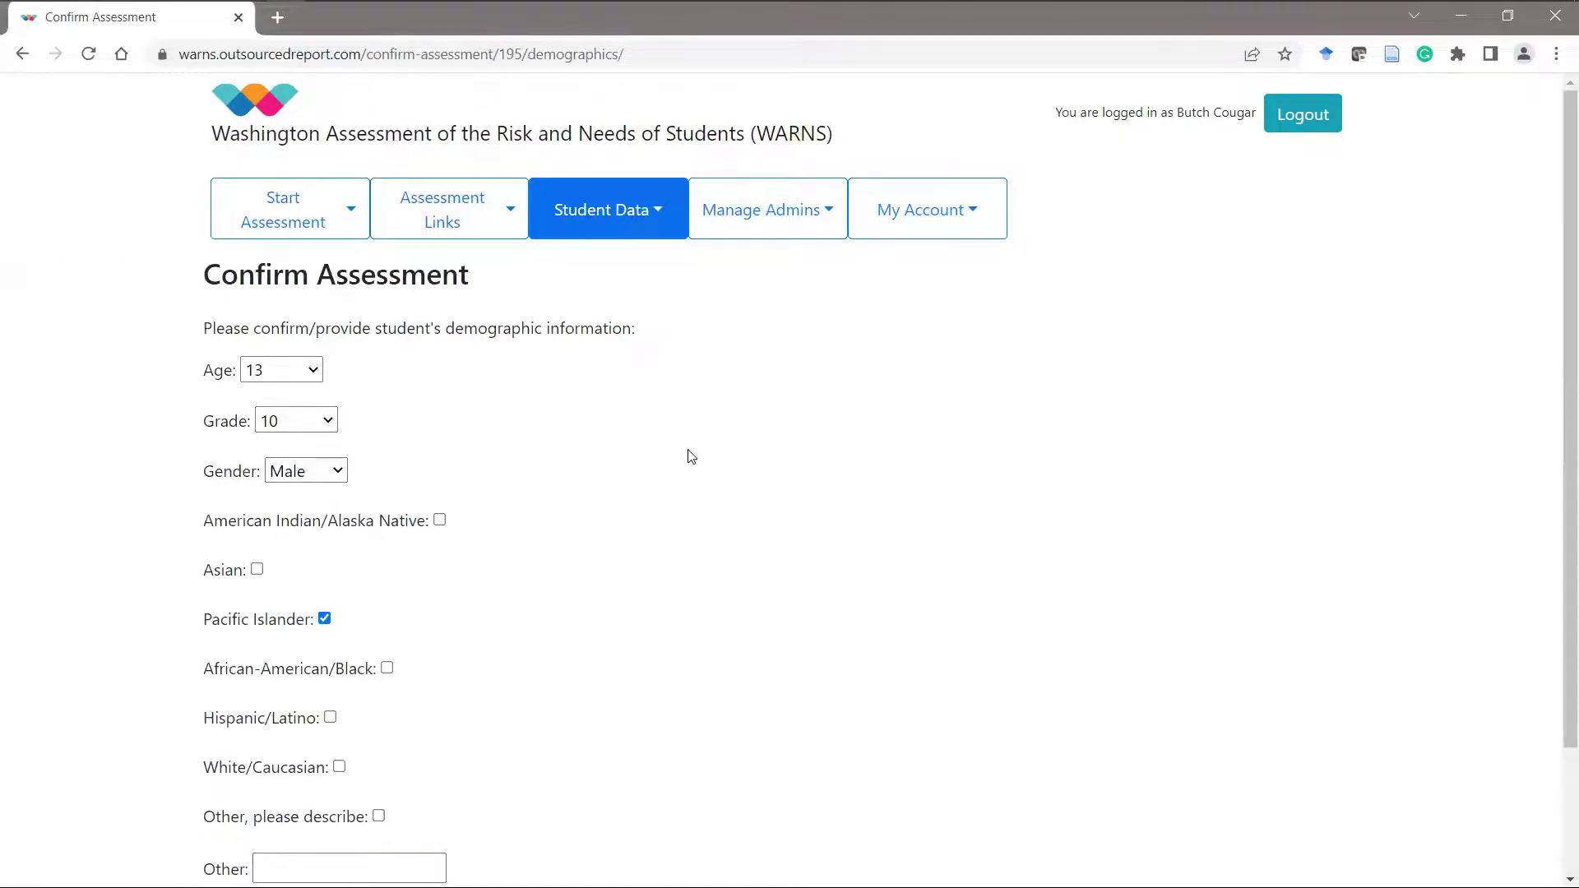
pyautogui.scroll(-1, 691, 457)
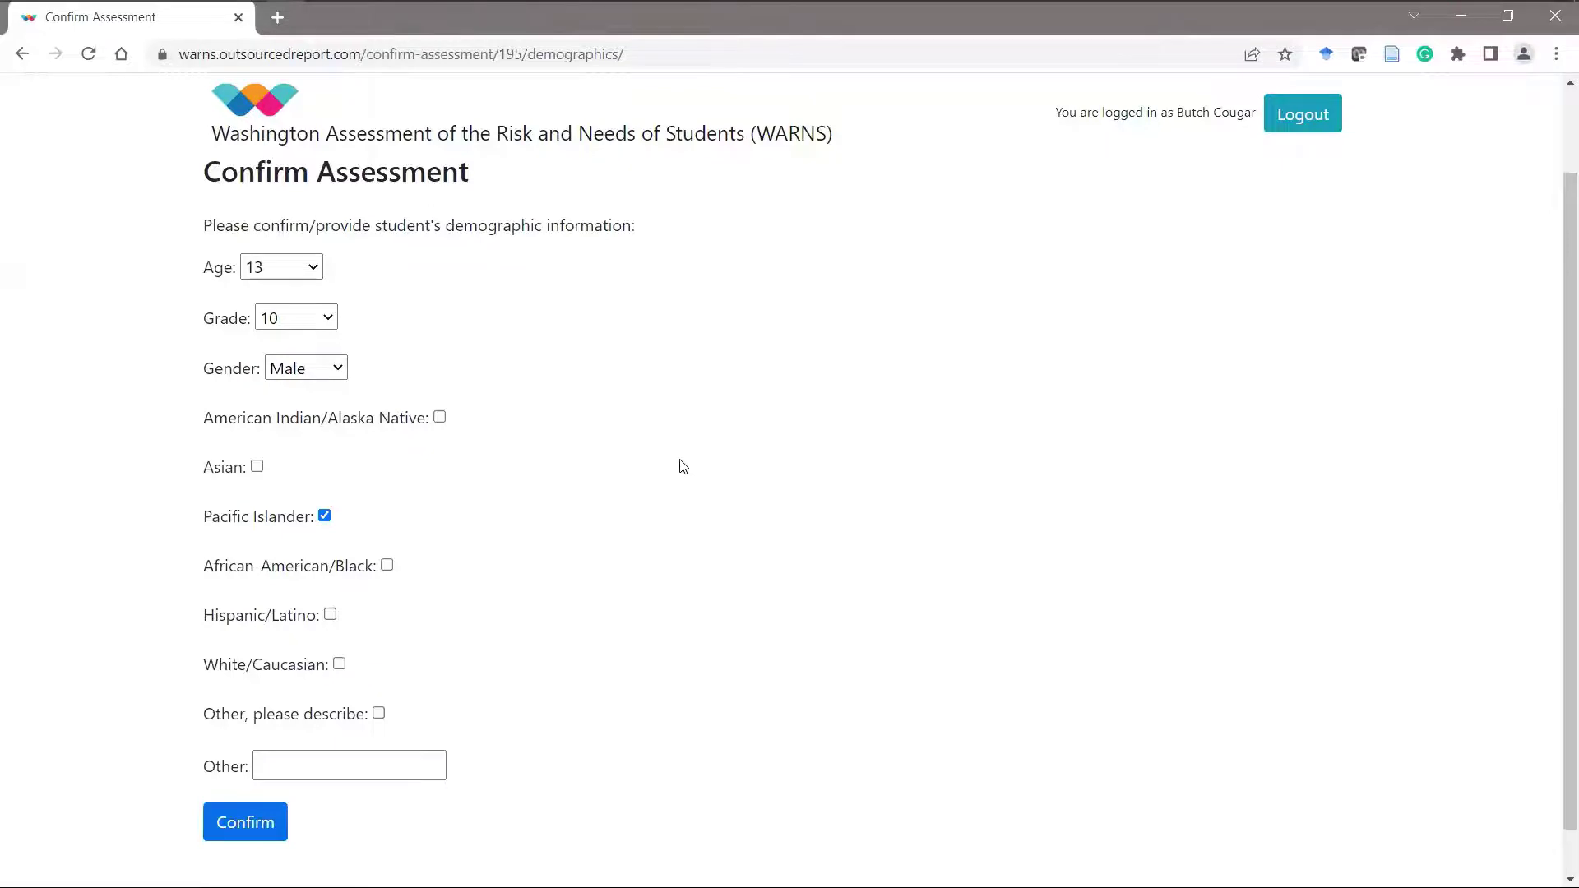
pyautogui.scroll(-1, 592, 424)
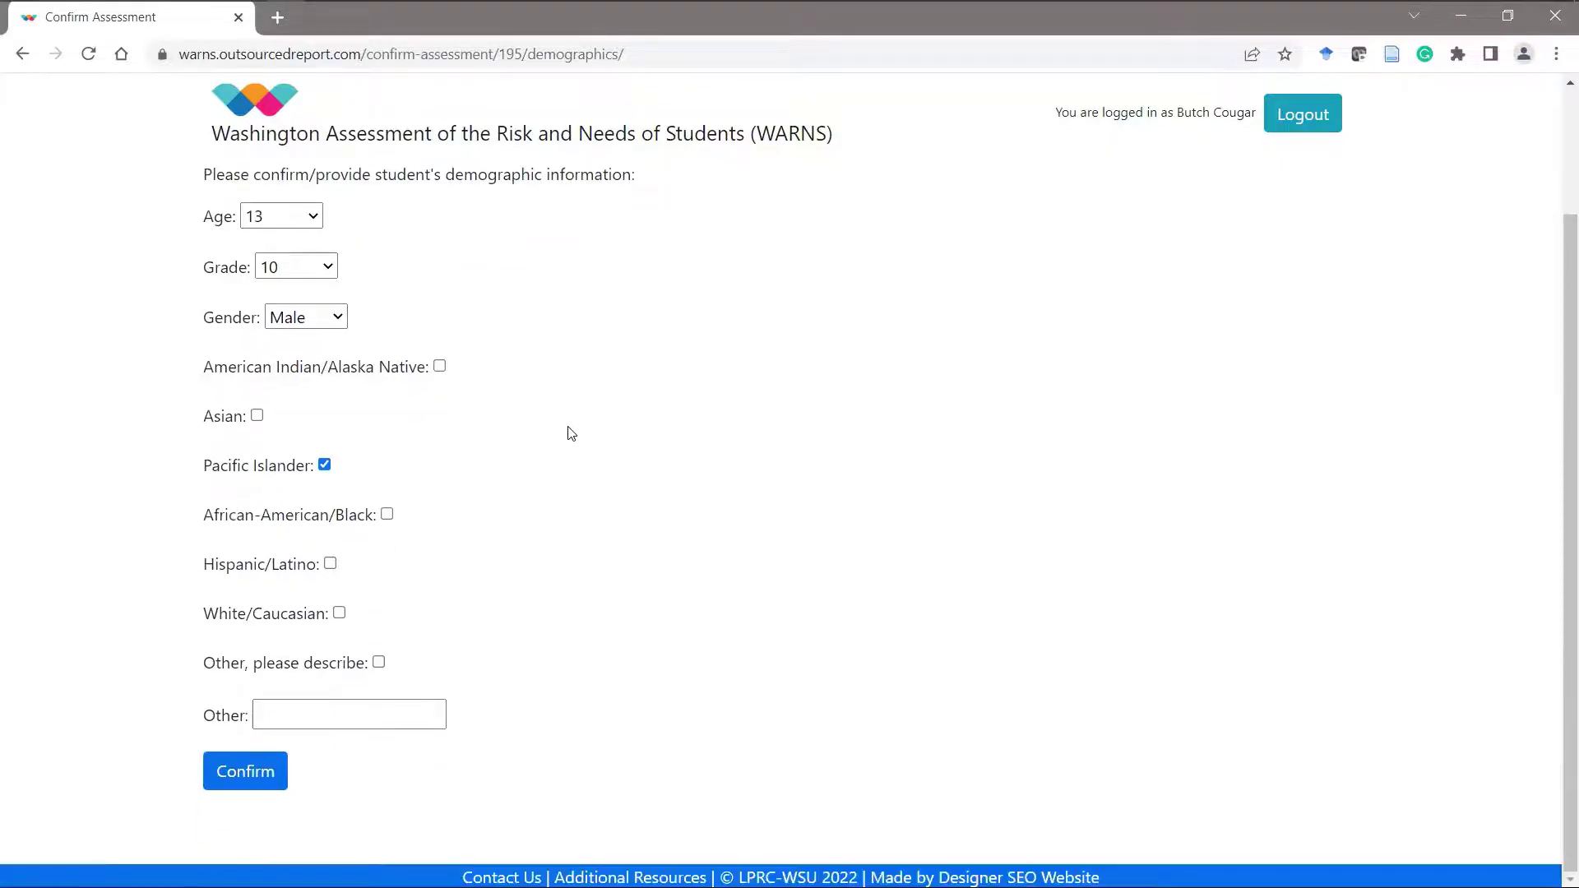
pyautogui.click(246, 770)
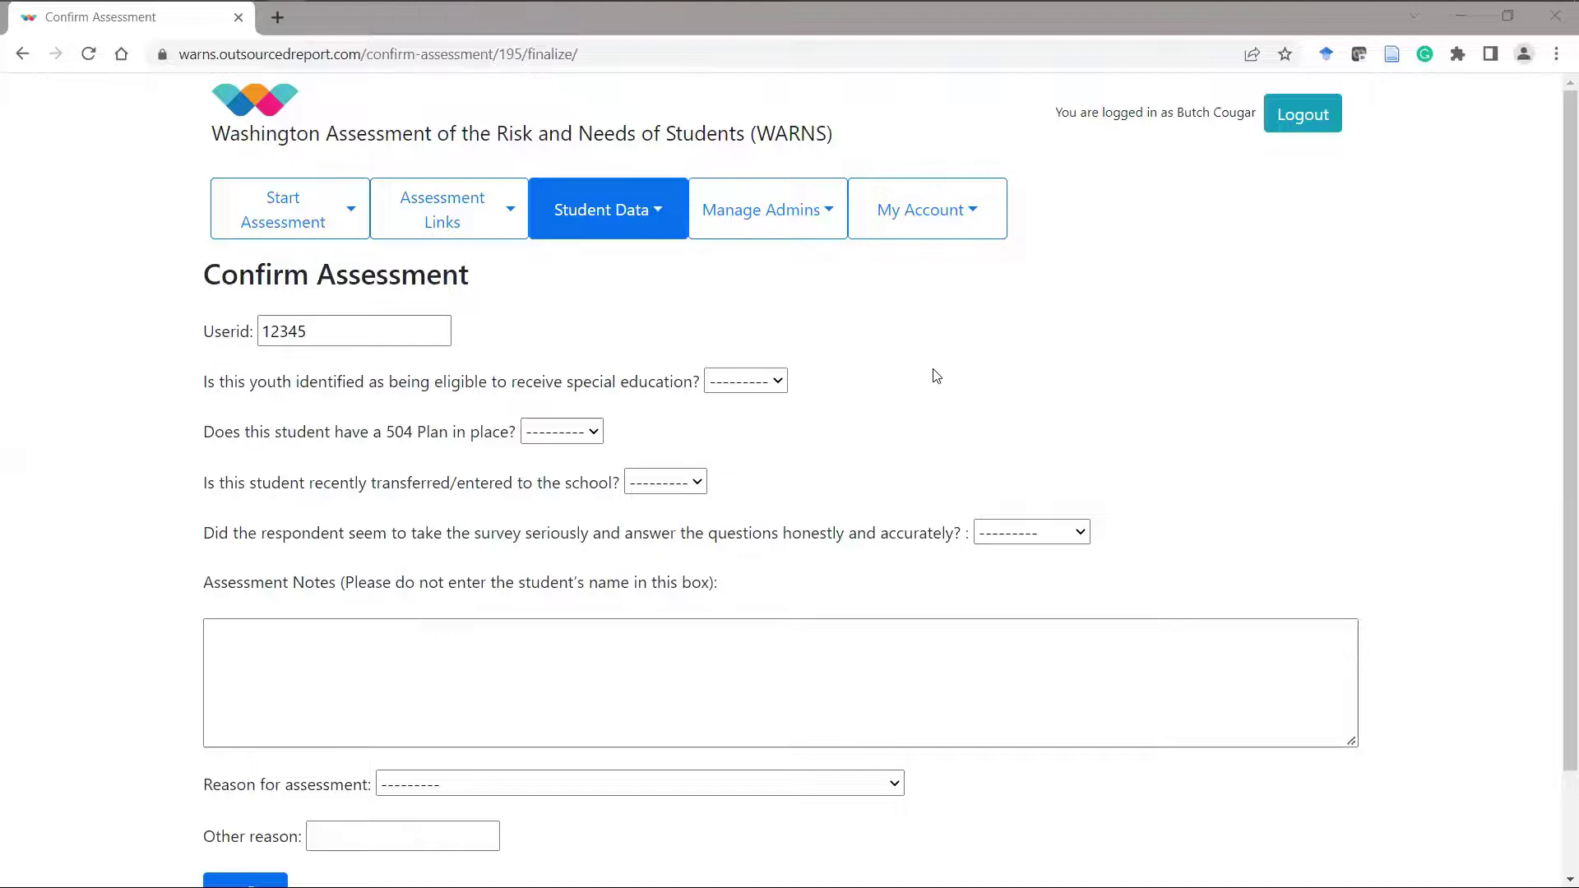
# Answer No for special education eligibility, 504 Plan and recent transfer, and Probably no for taking the survey seriously.
pyautogui.click(776, 388)
pyautogui.click(743, 445)
pyautogui.click(602, 440)
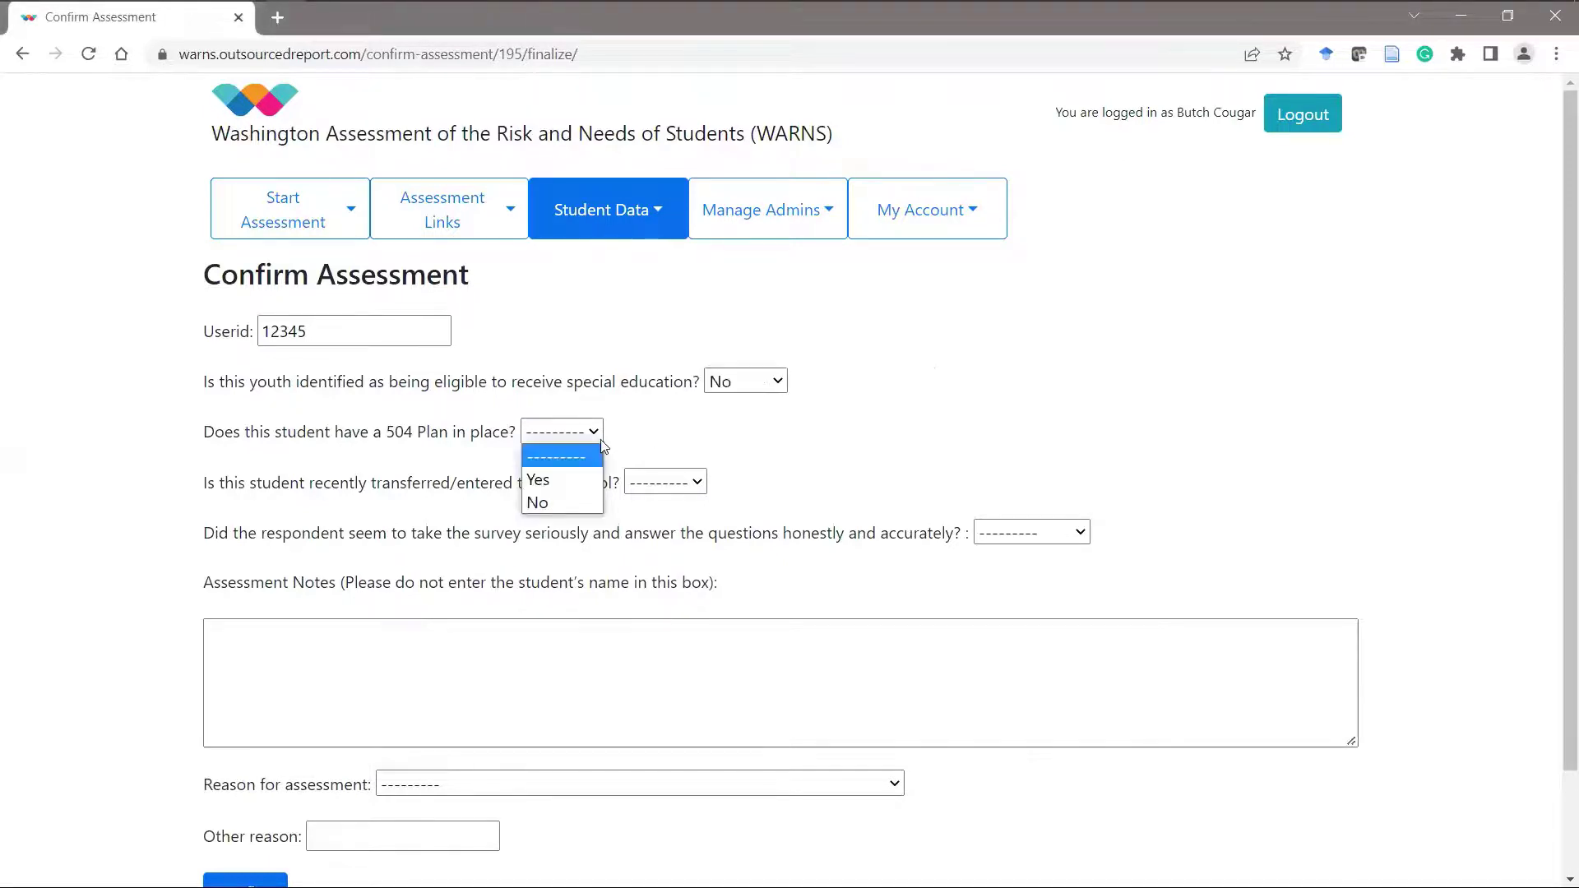
pyautogui.click(562, 500)
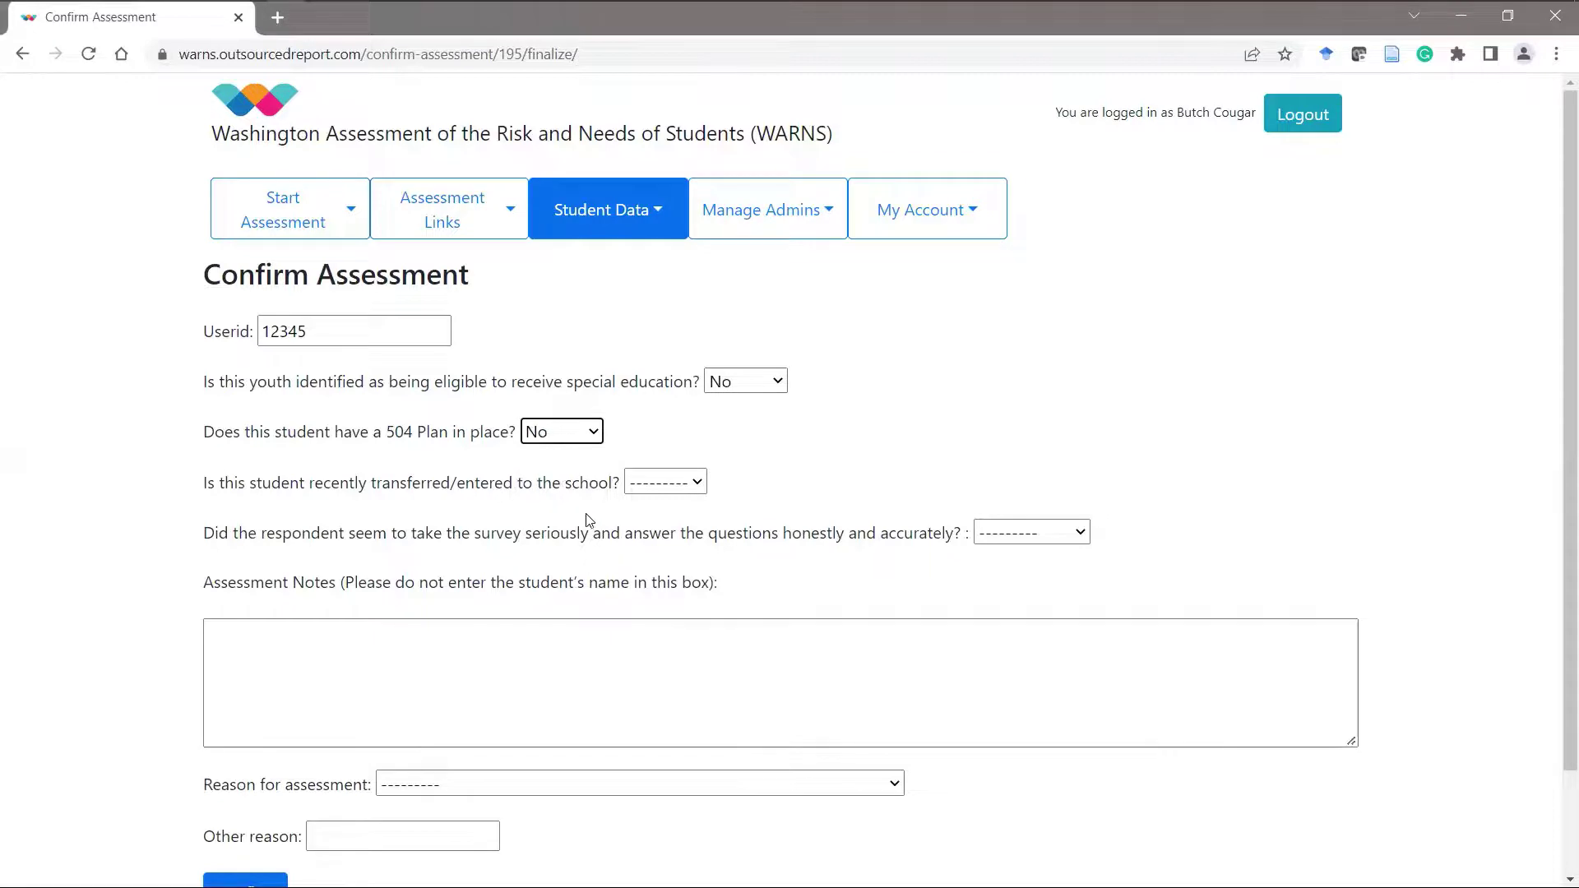
pyautogui.click(701, 488)
pyautogui.click(666, 550)
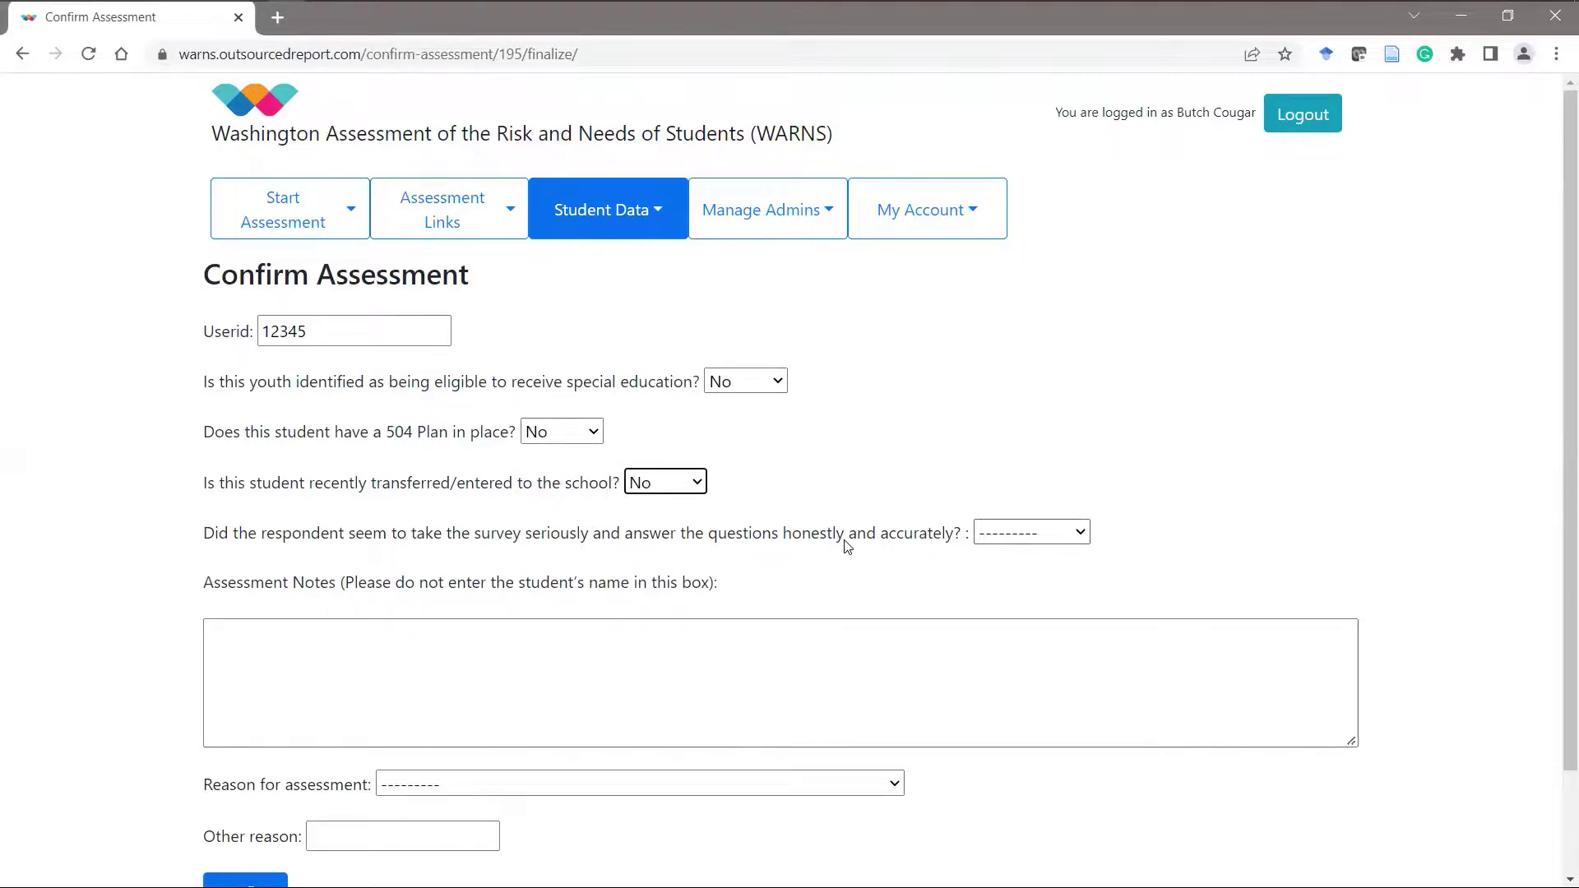
pyautogui.click(1027, 536)
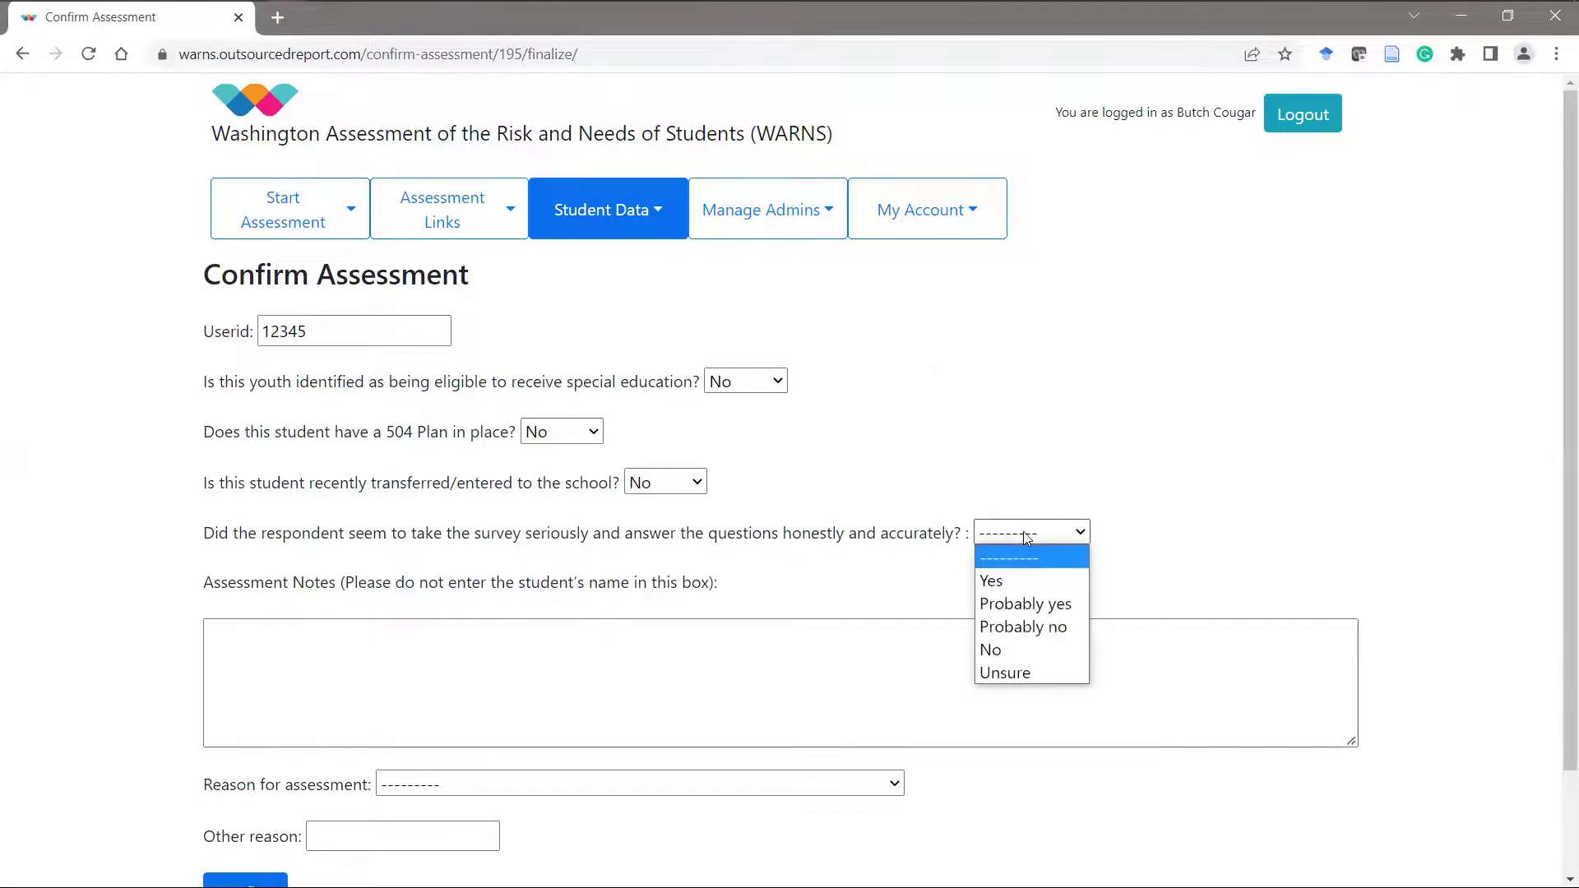
pyautogui.click(1007, 627)
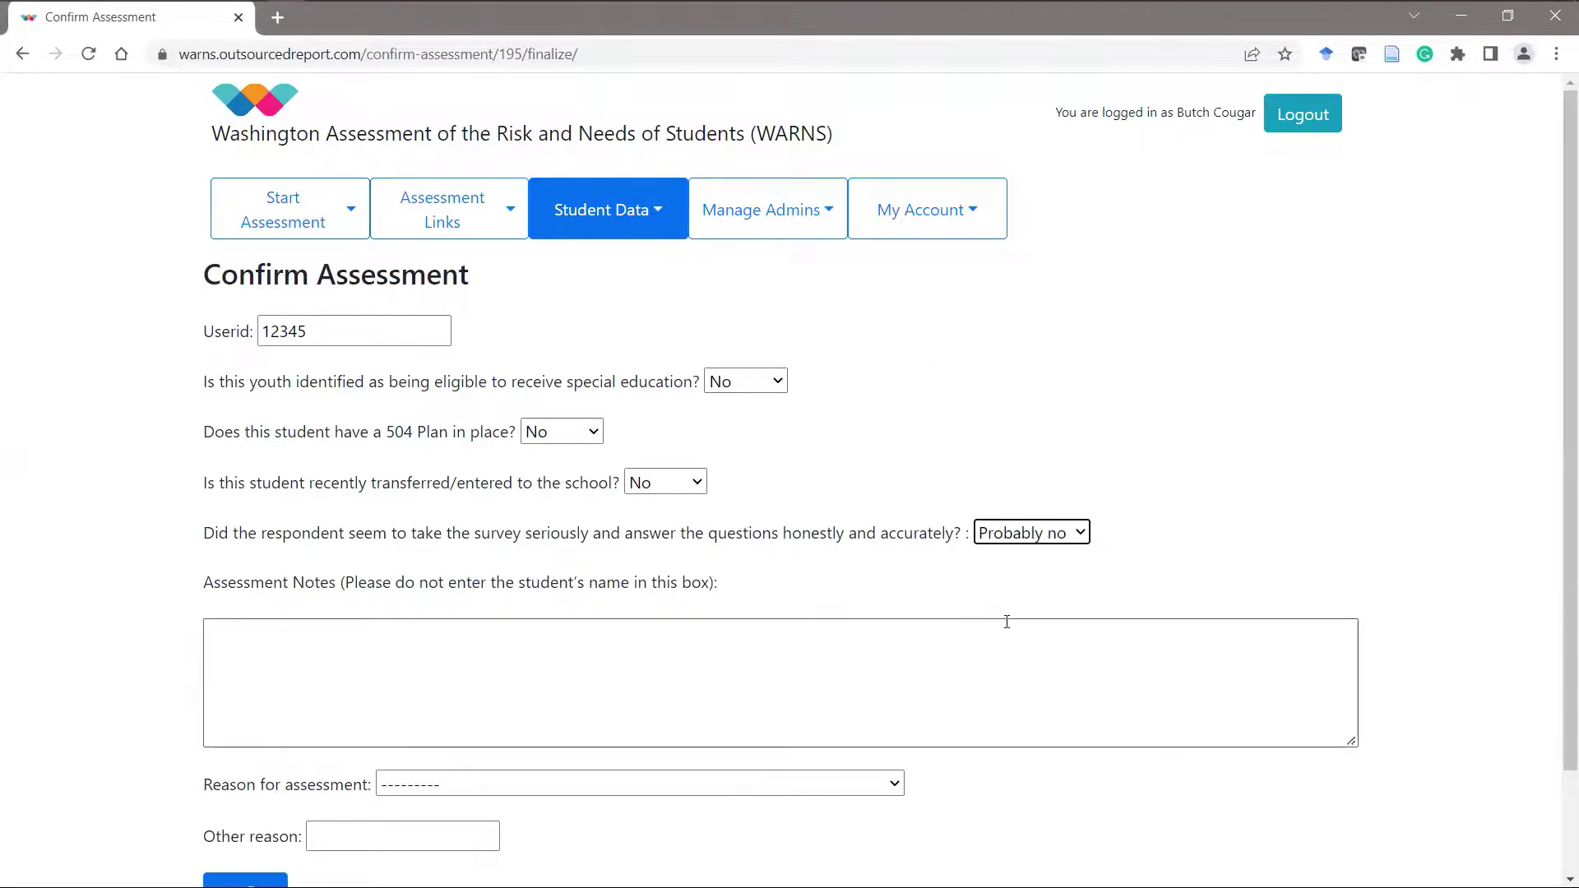
# Leave the assessment notes blank, set the reason for assessment to Legal concerns (e.g., suspensions, arrests), and confirm the assessment.
pyautogui.scroll(-1, 690, 517)
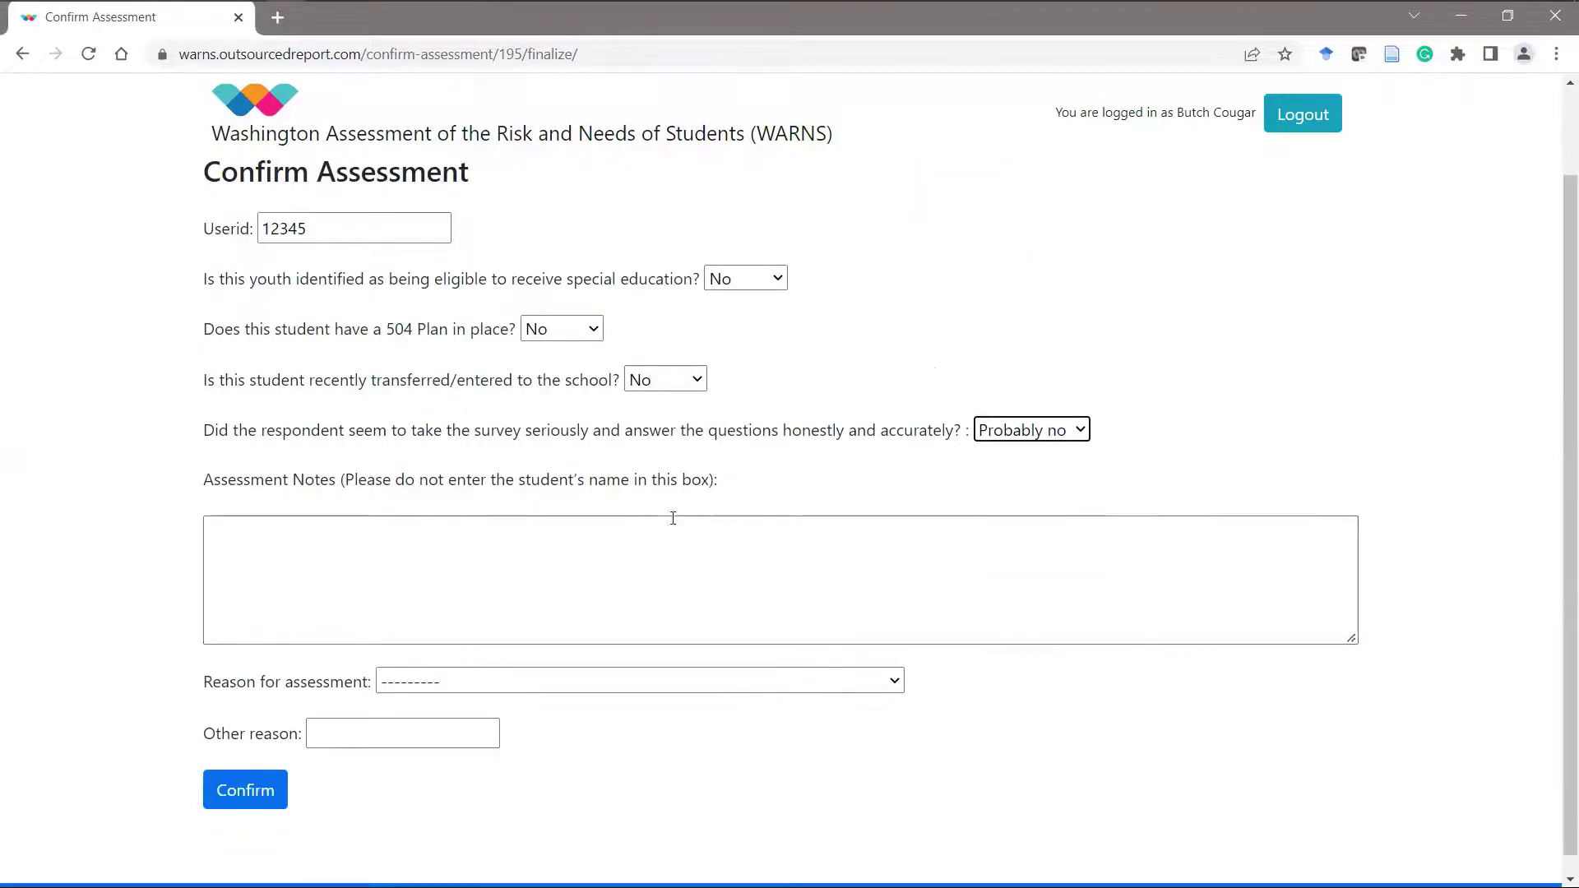
pyautogui.click(403, 564)
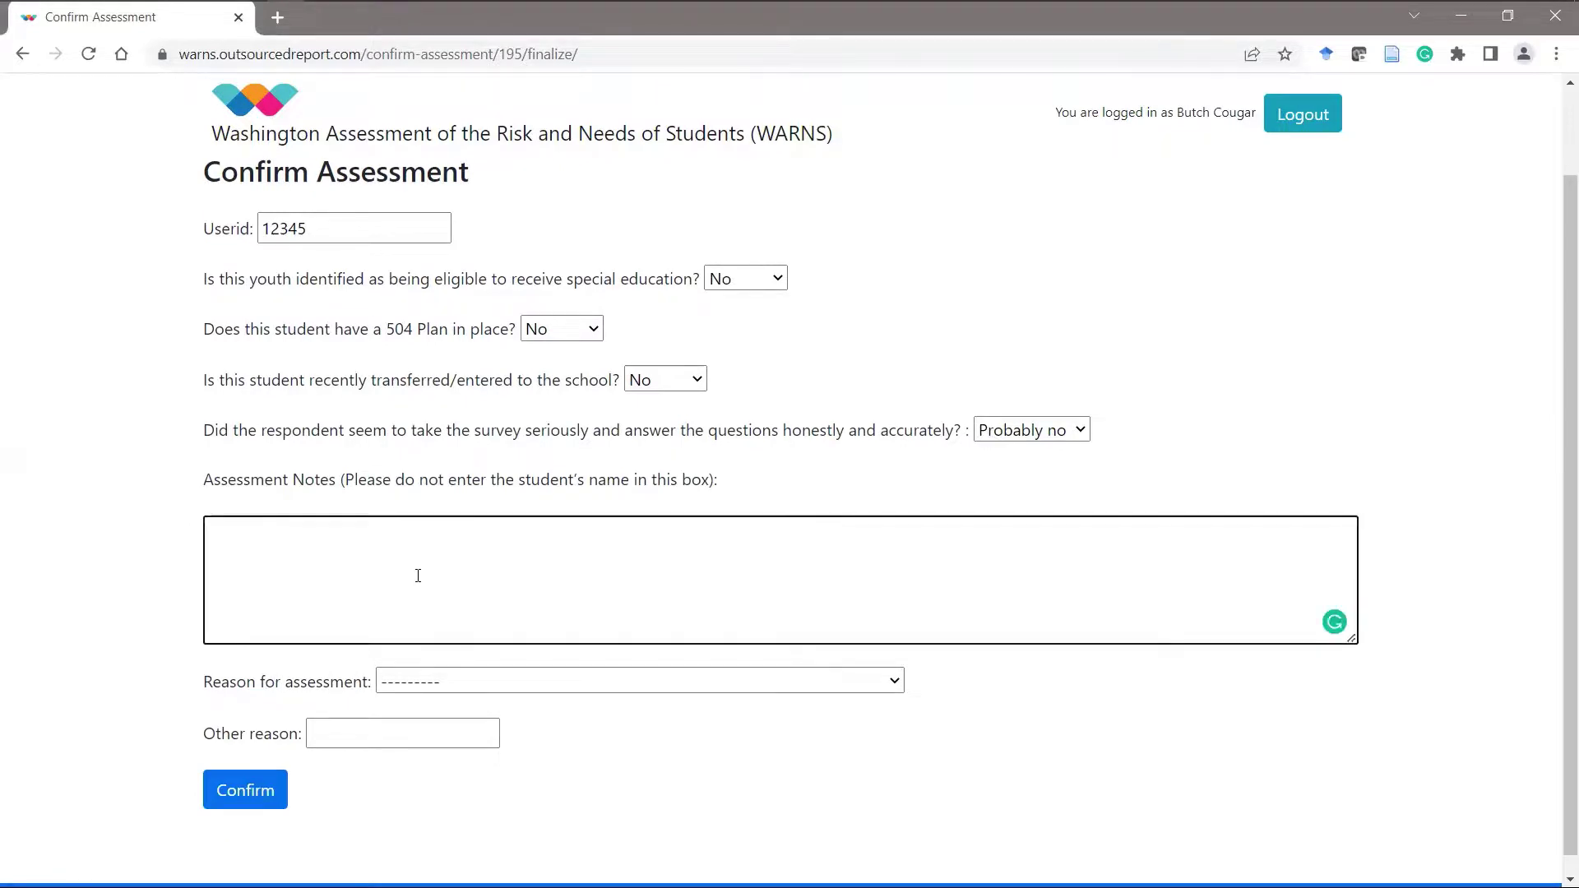
pyautogui.click(457, 686)
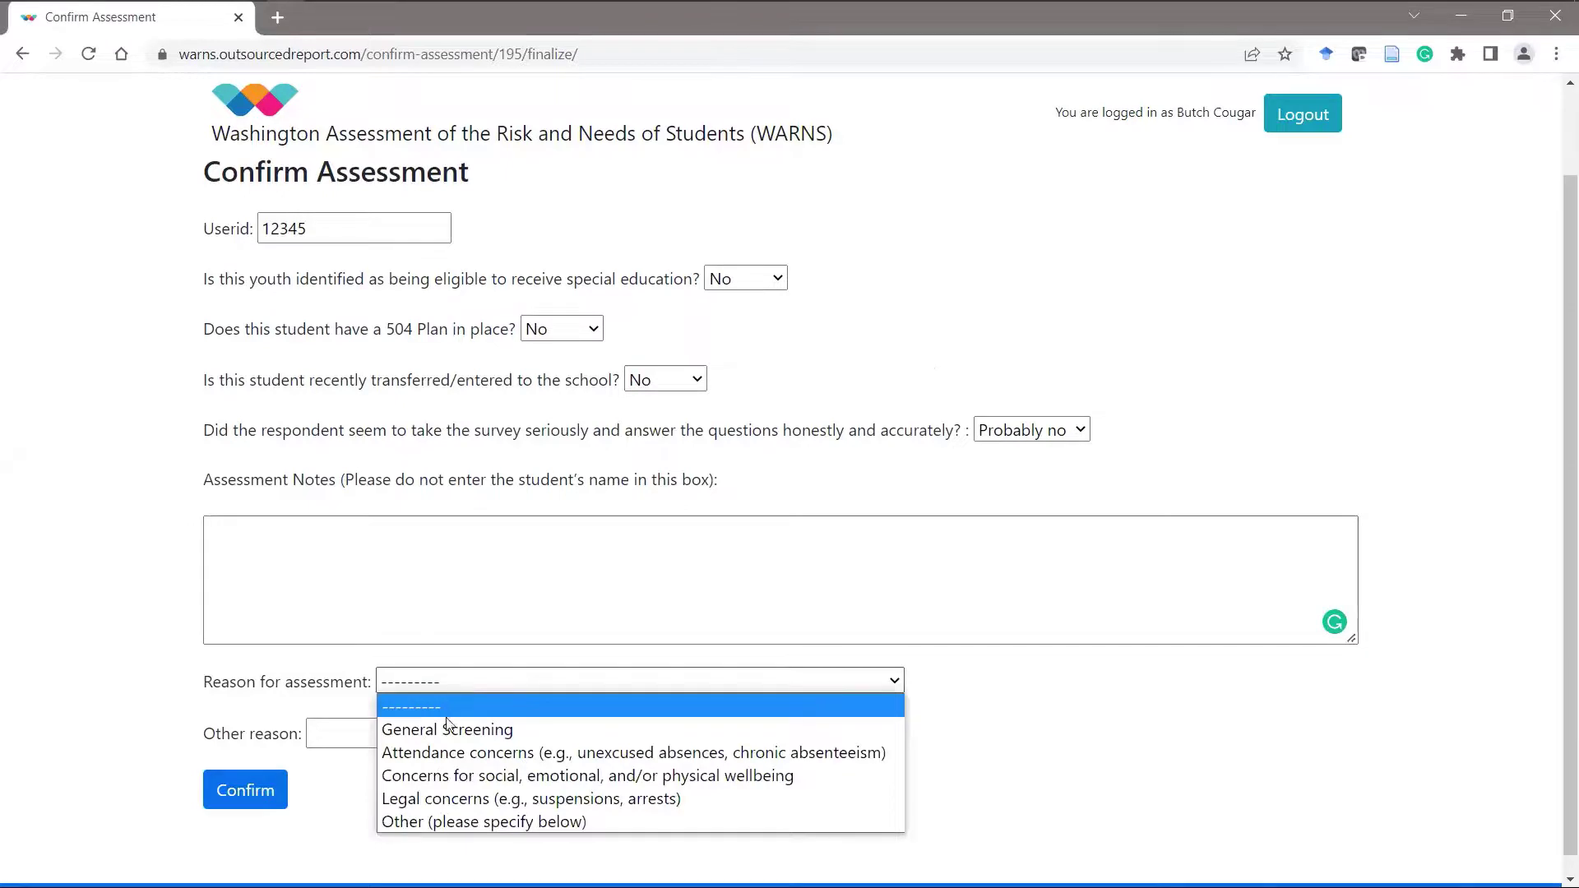
pyautogui.click(449, 802)
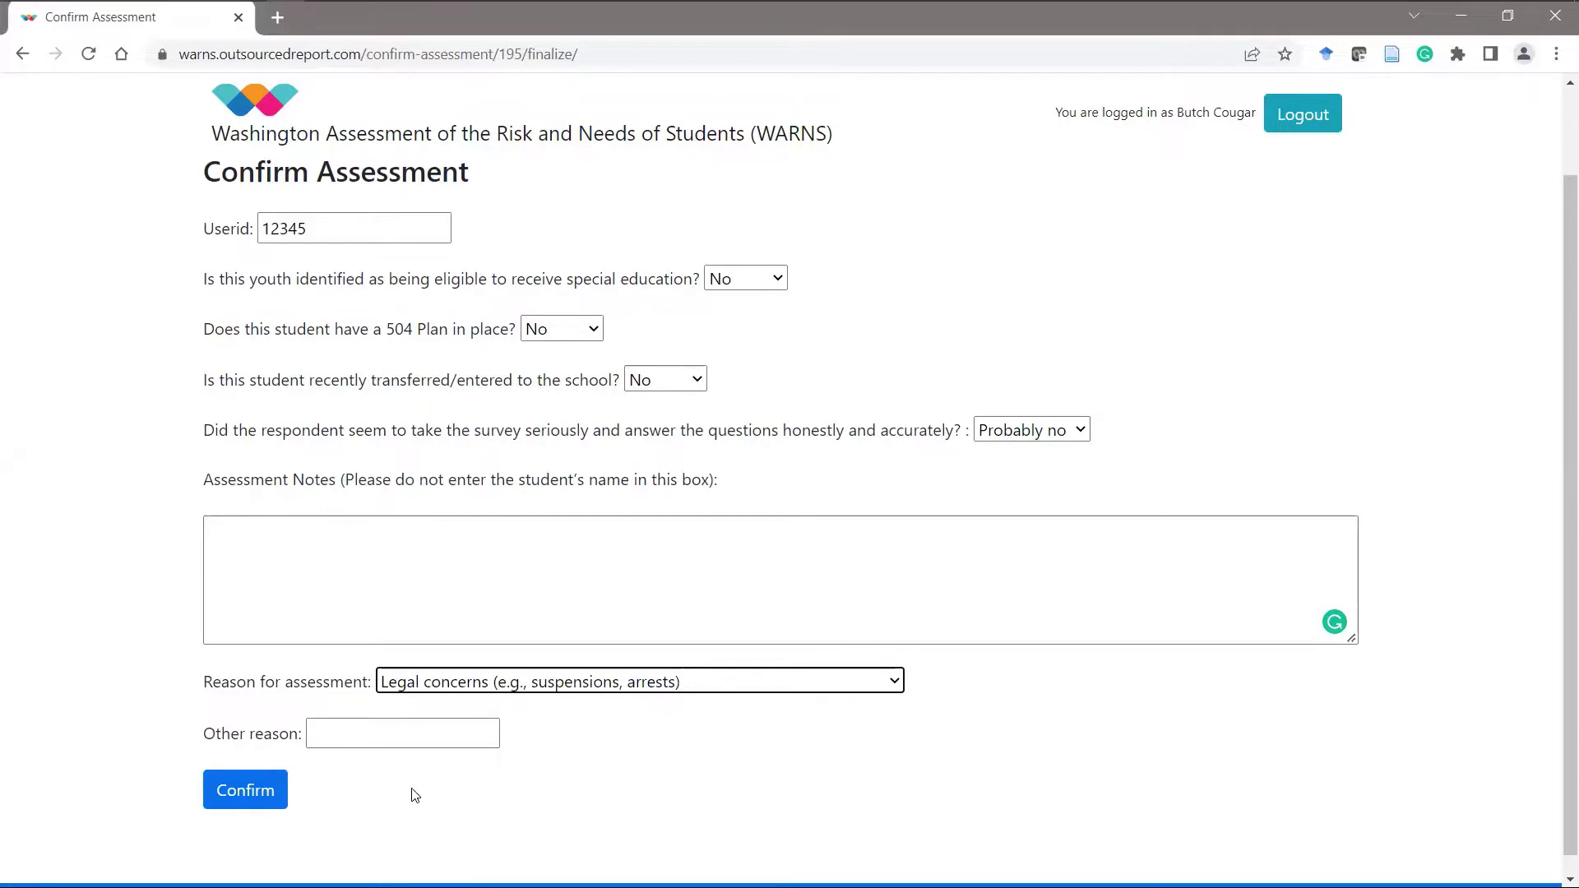
pyautogui.click(270, 792)
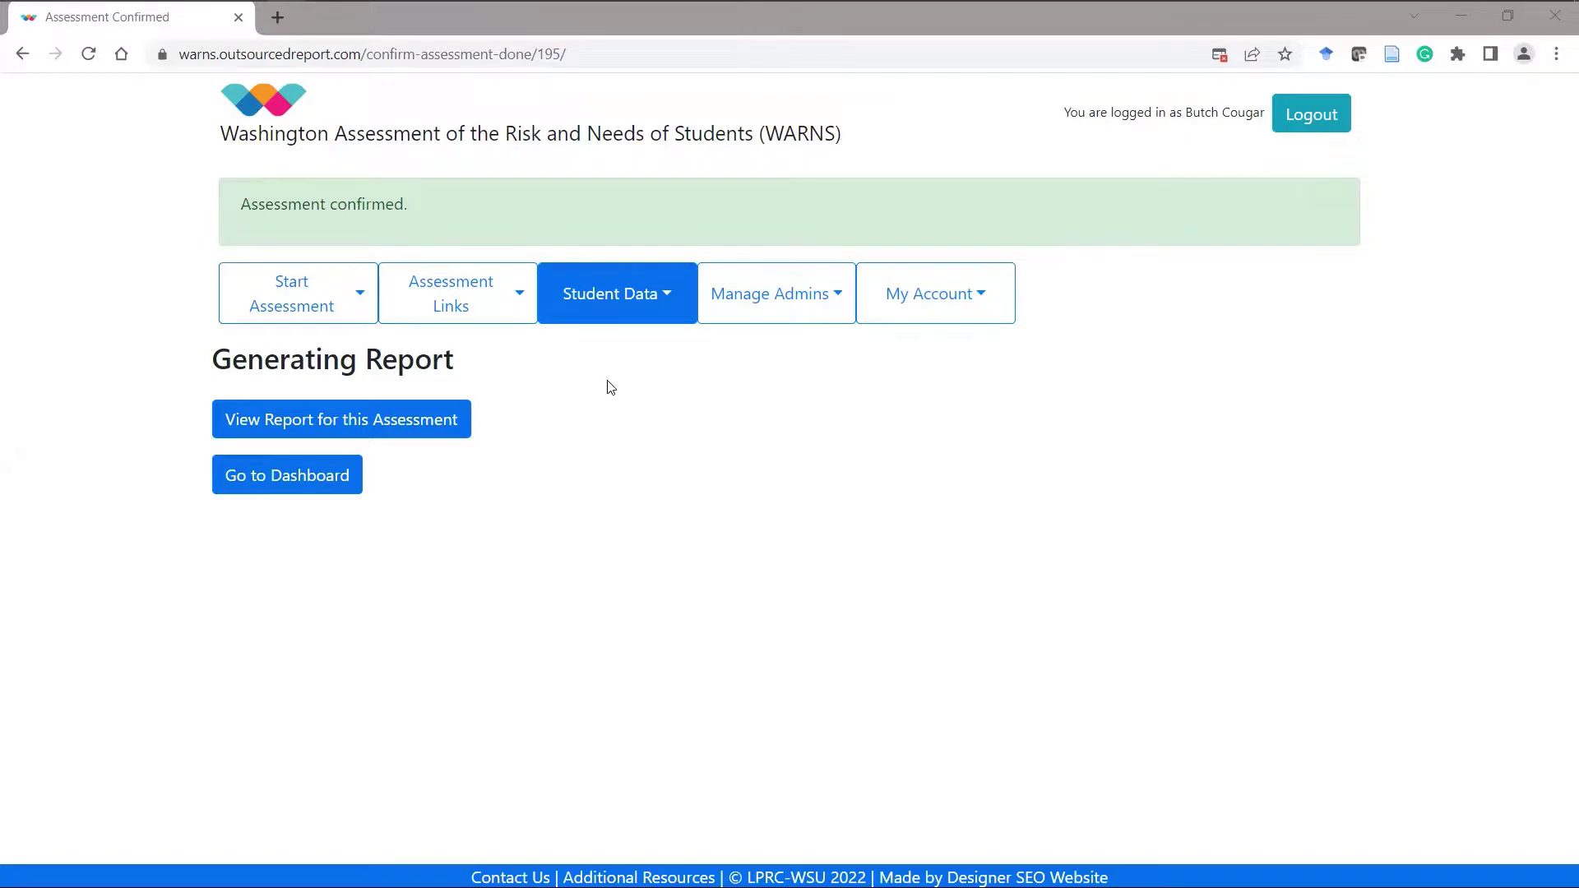
# View the confirmed assessment's report, review its risk scales and the needs scale answers on page 2, and close it.
pyautogui.click(440, 427)
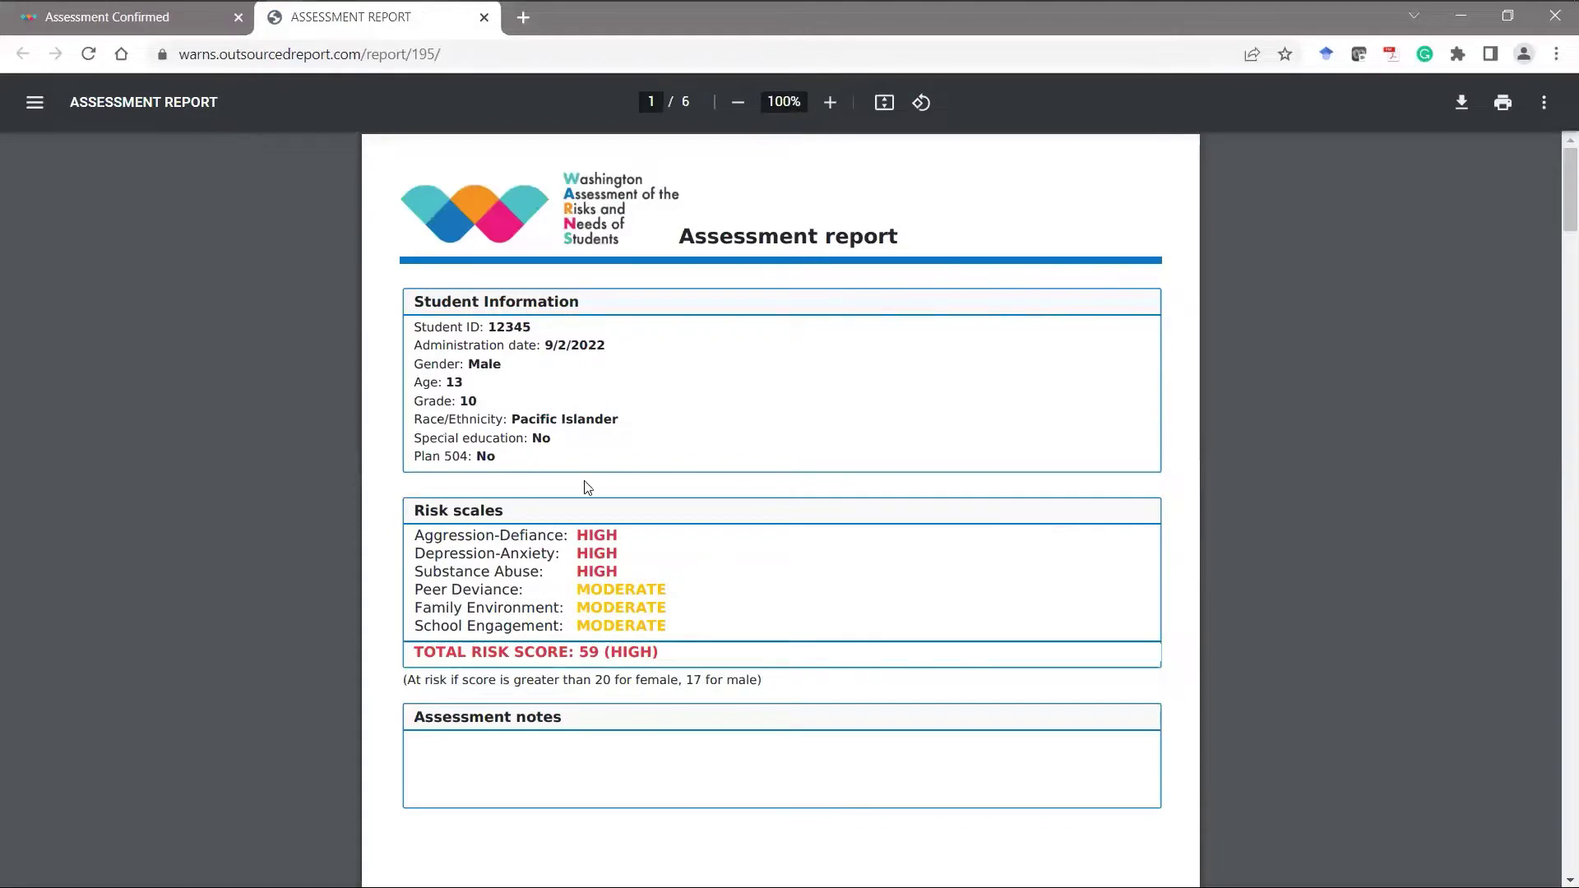
pyautogui.scroll(-7, 916, 433)
pyautogui.scroll(-4, 918, 433)
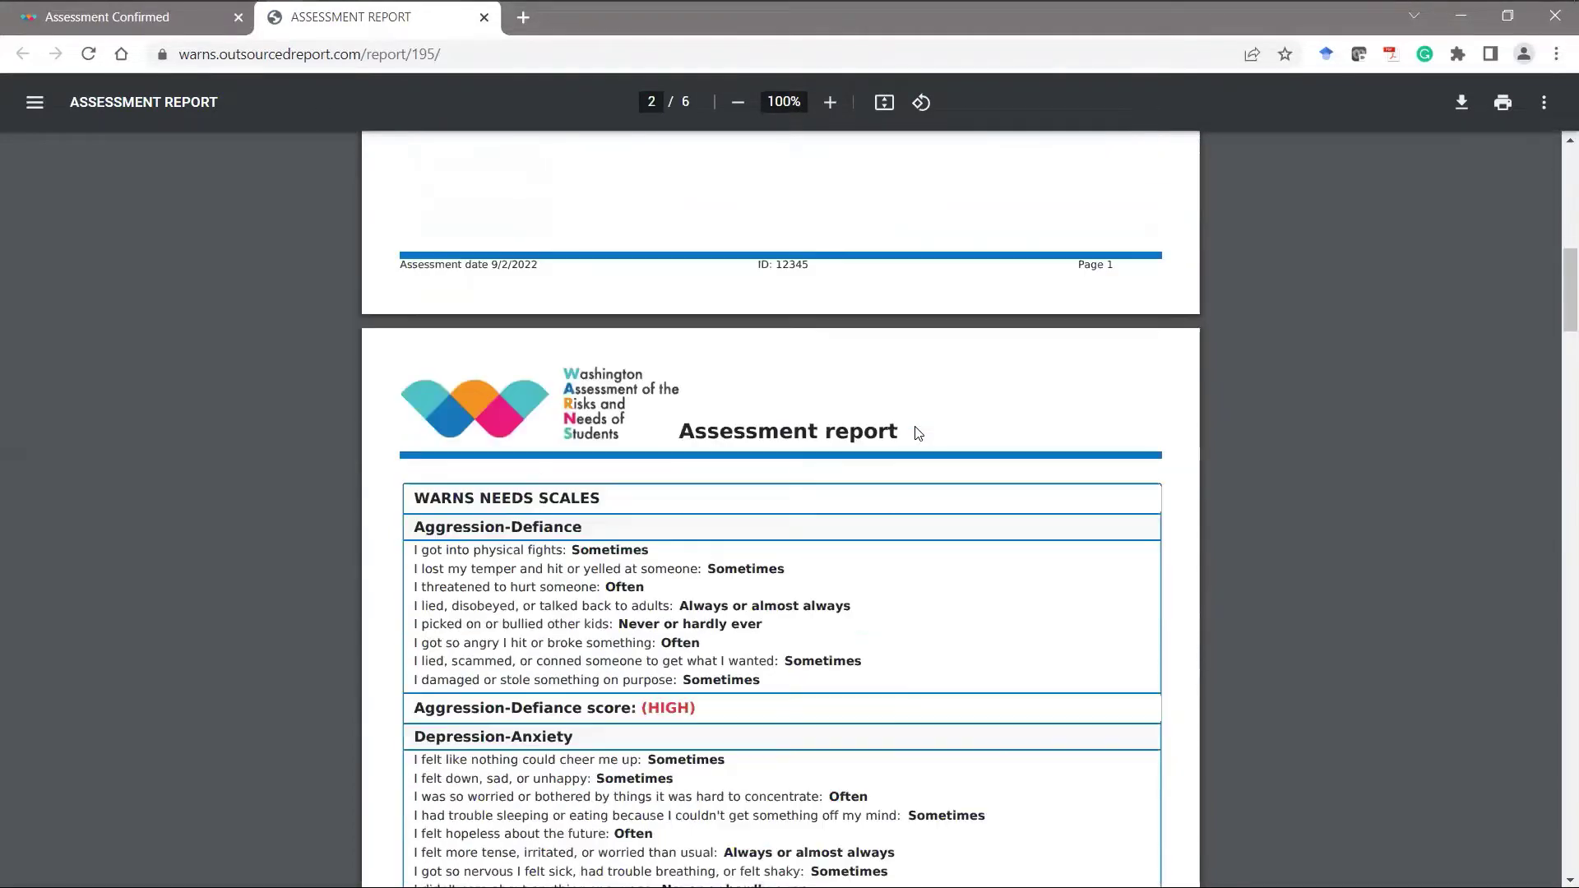
pyautogui.scroll(-5, 917, 434)
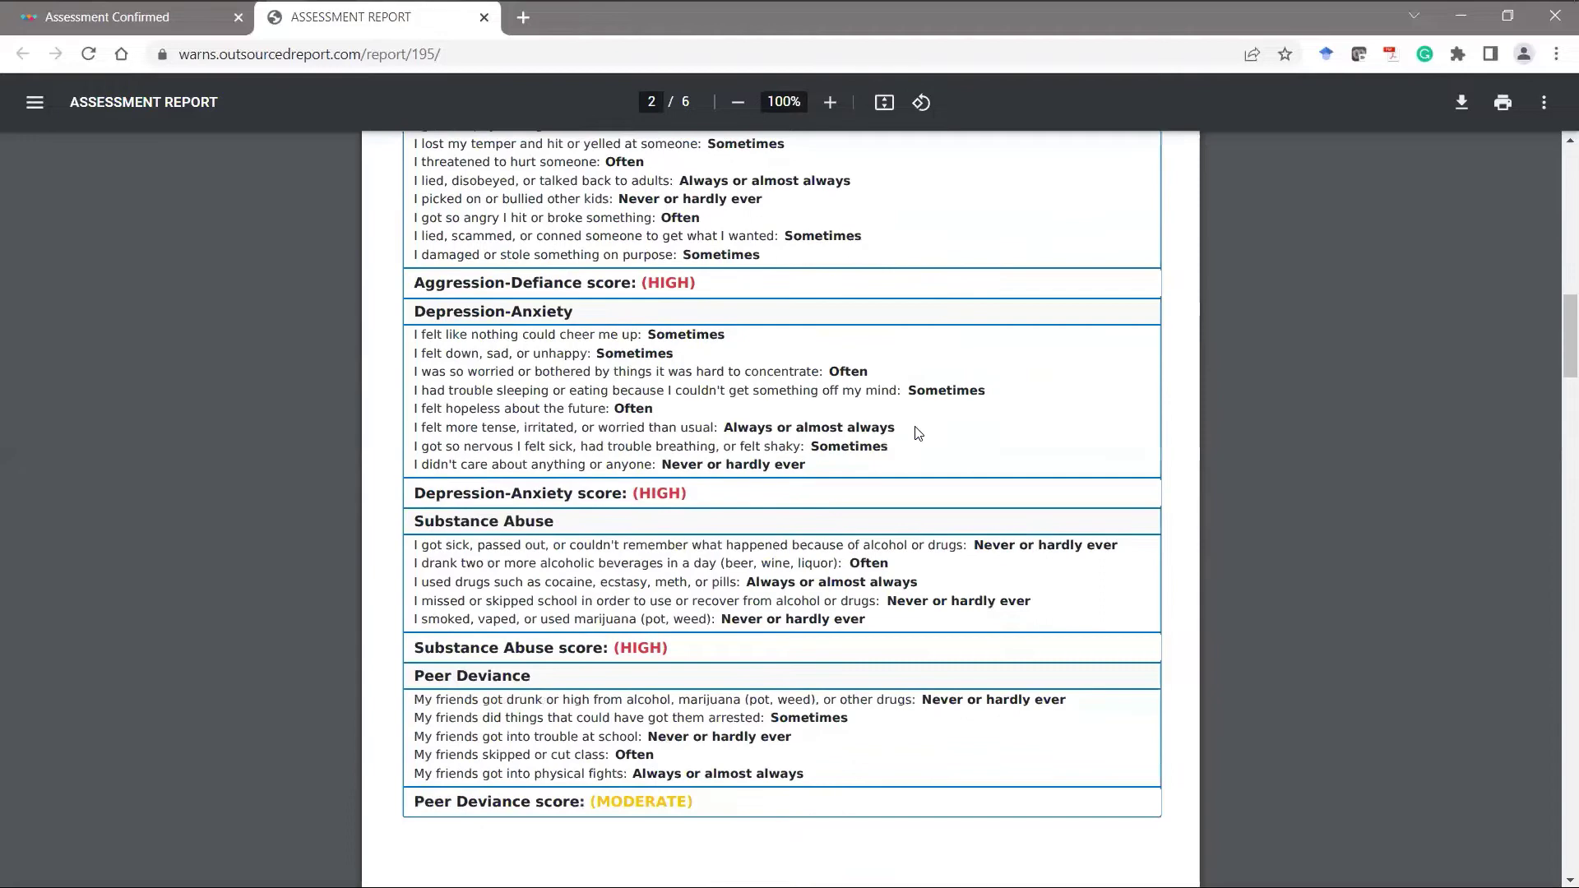
pyautogui.hotkey('ctrl', 'w')
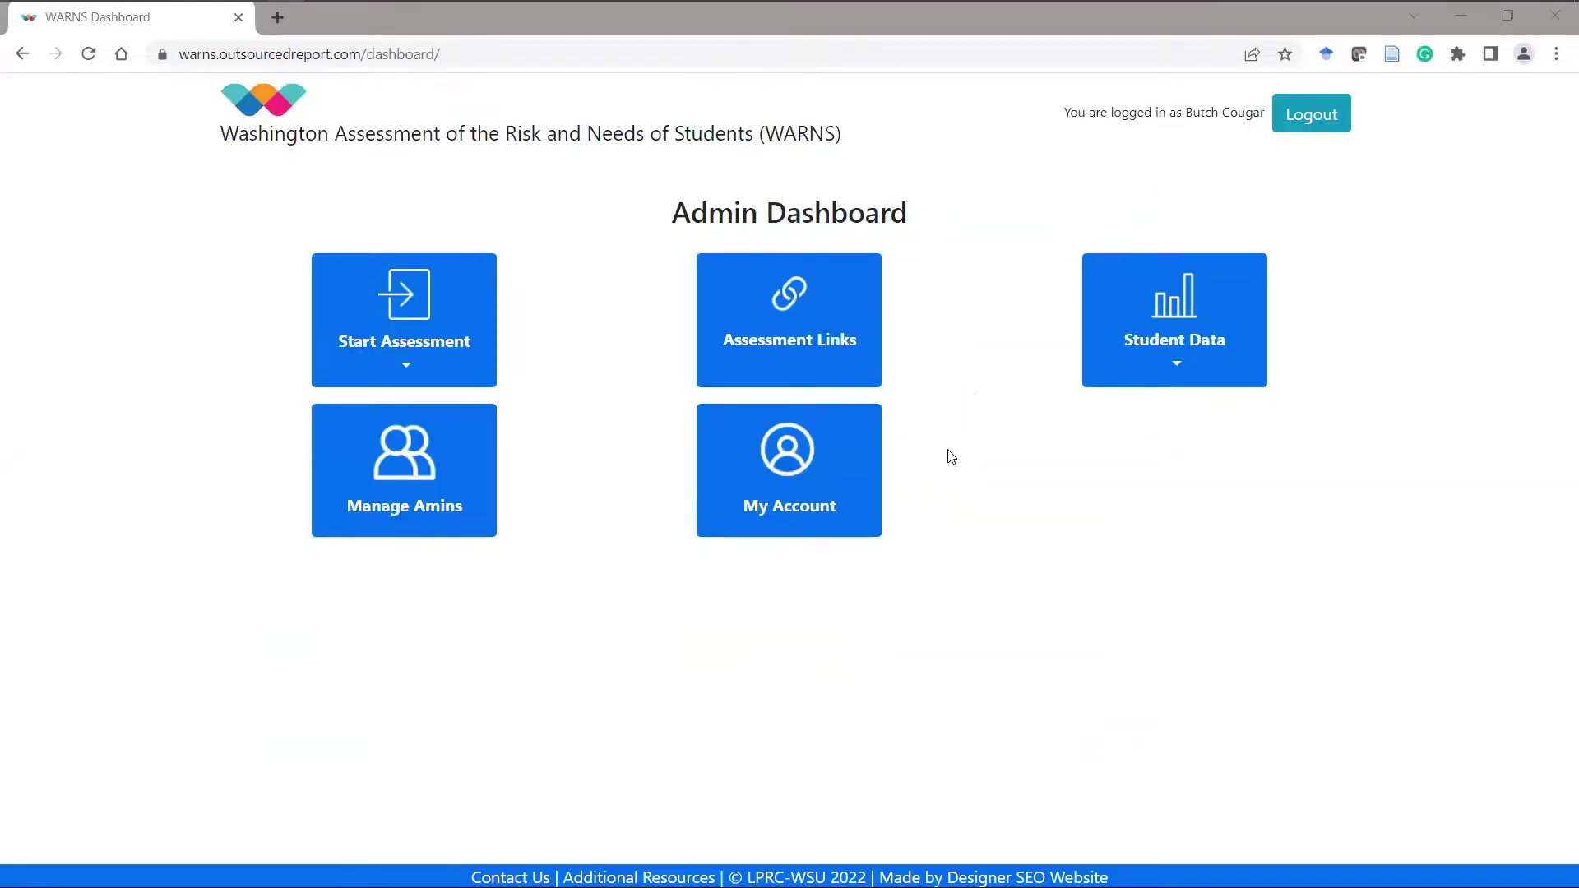
# Reopen the assessment report from the dashboard's student data and review its risk scales and WARNS needs scales.
pyautogui.click(1188, 353)
pyautogui.click(1159, 458)
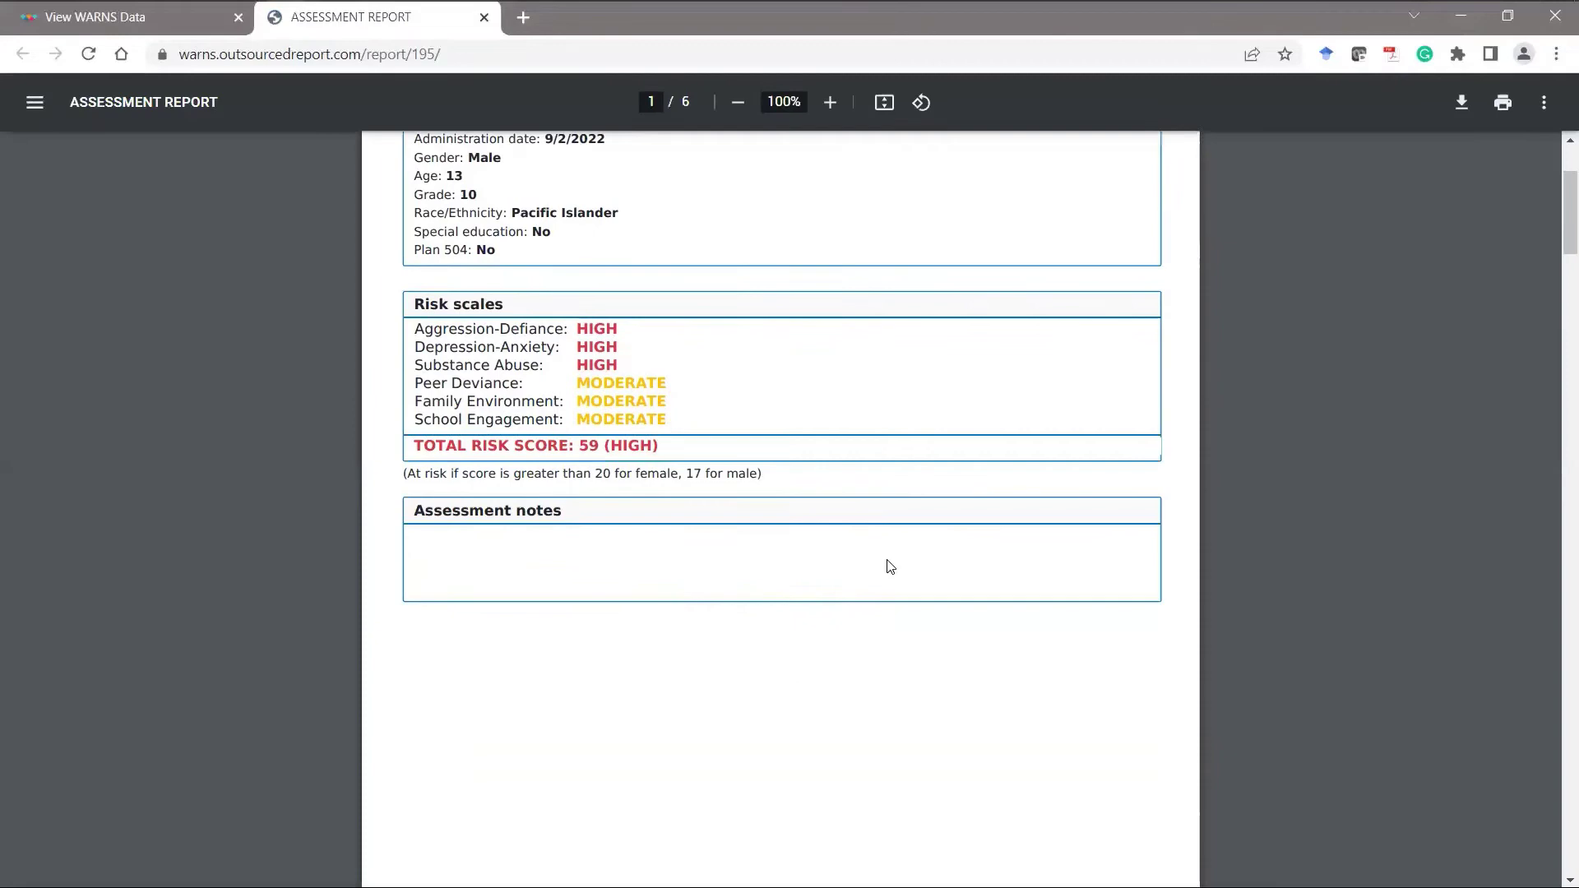
pyautogui.scroll(-4, 890, 566)
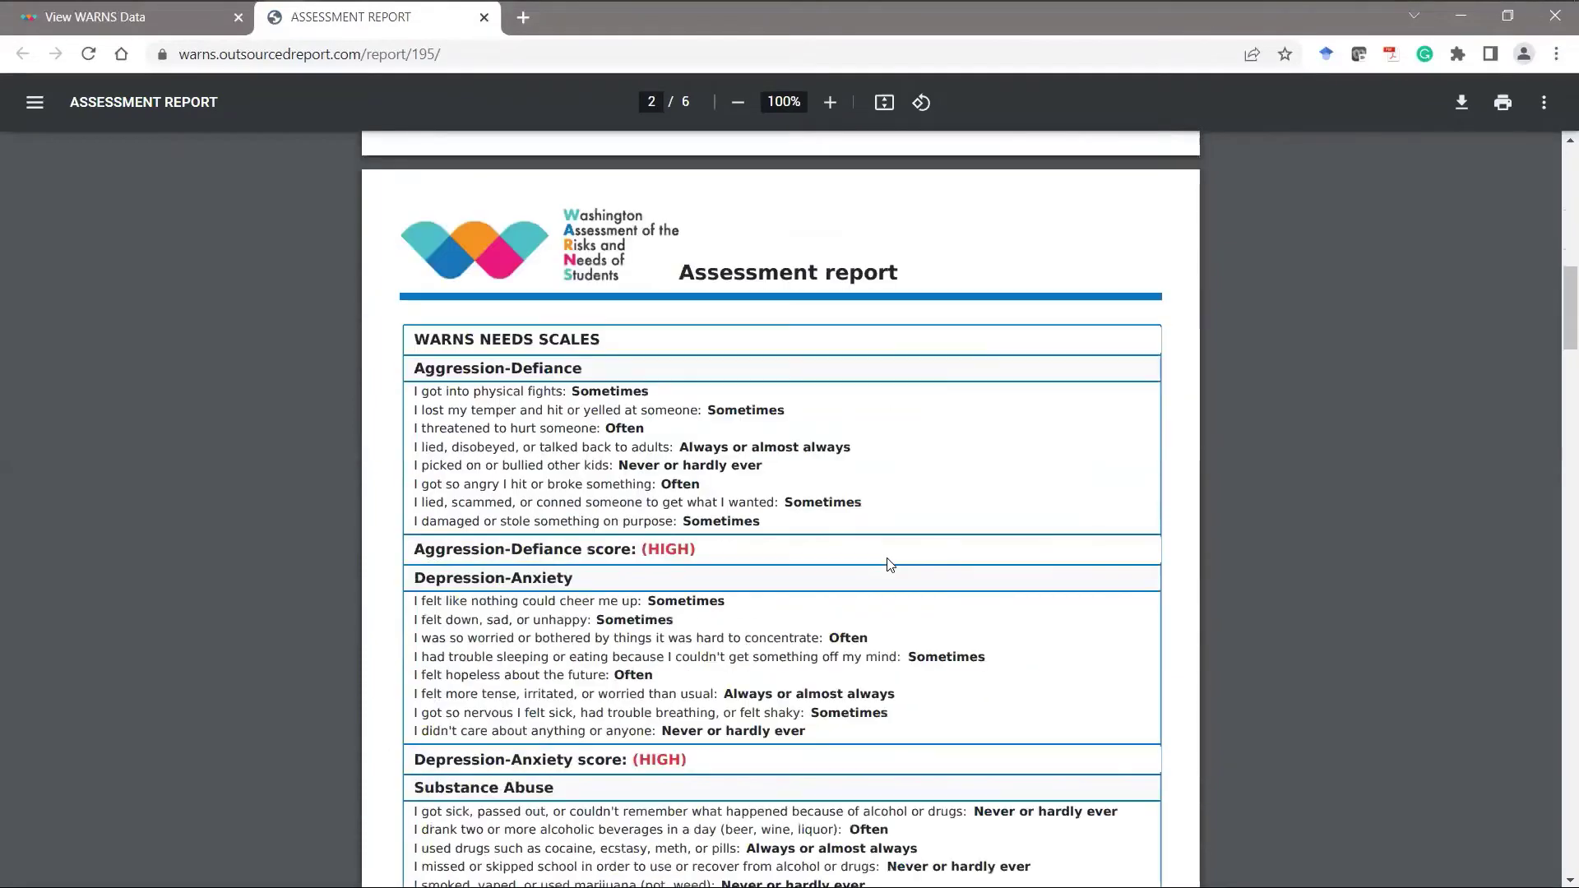
pyautogui.scroll(-1, 890, 566)
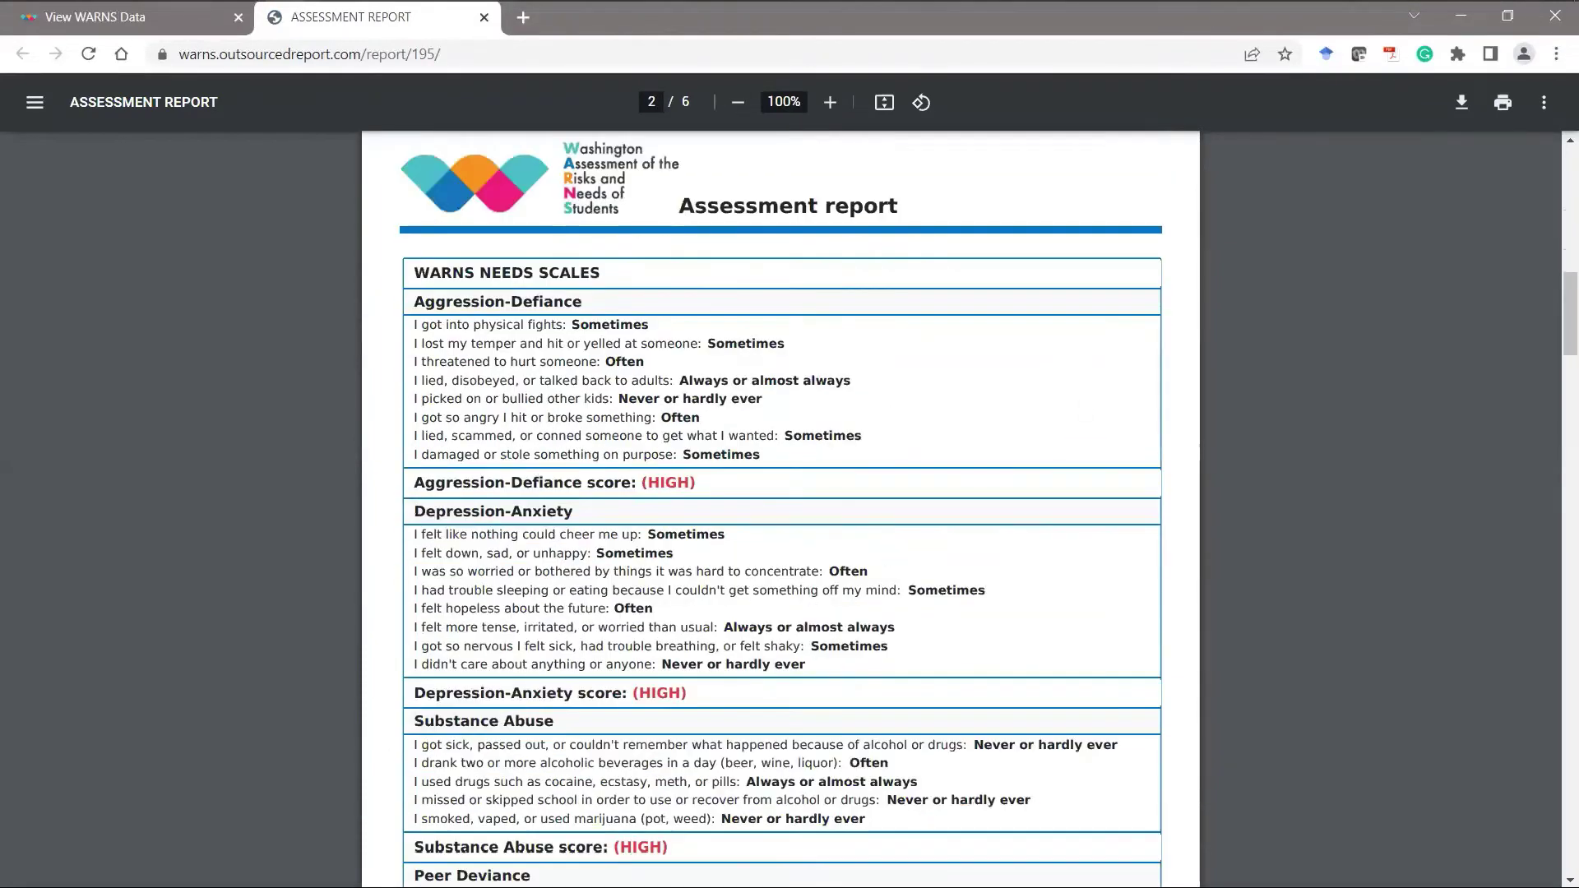